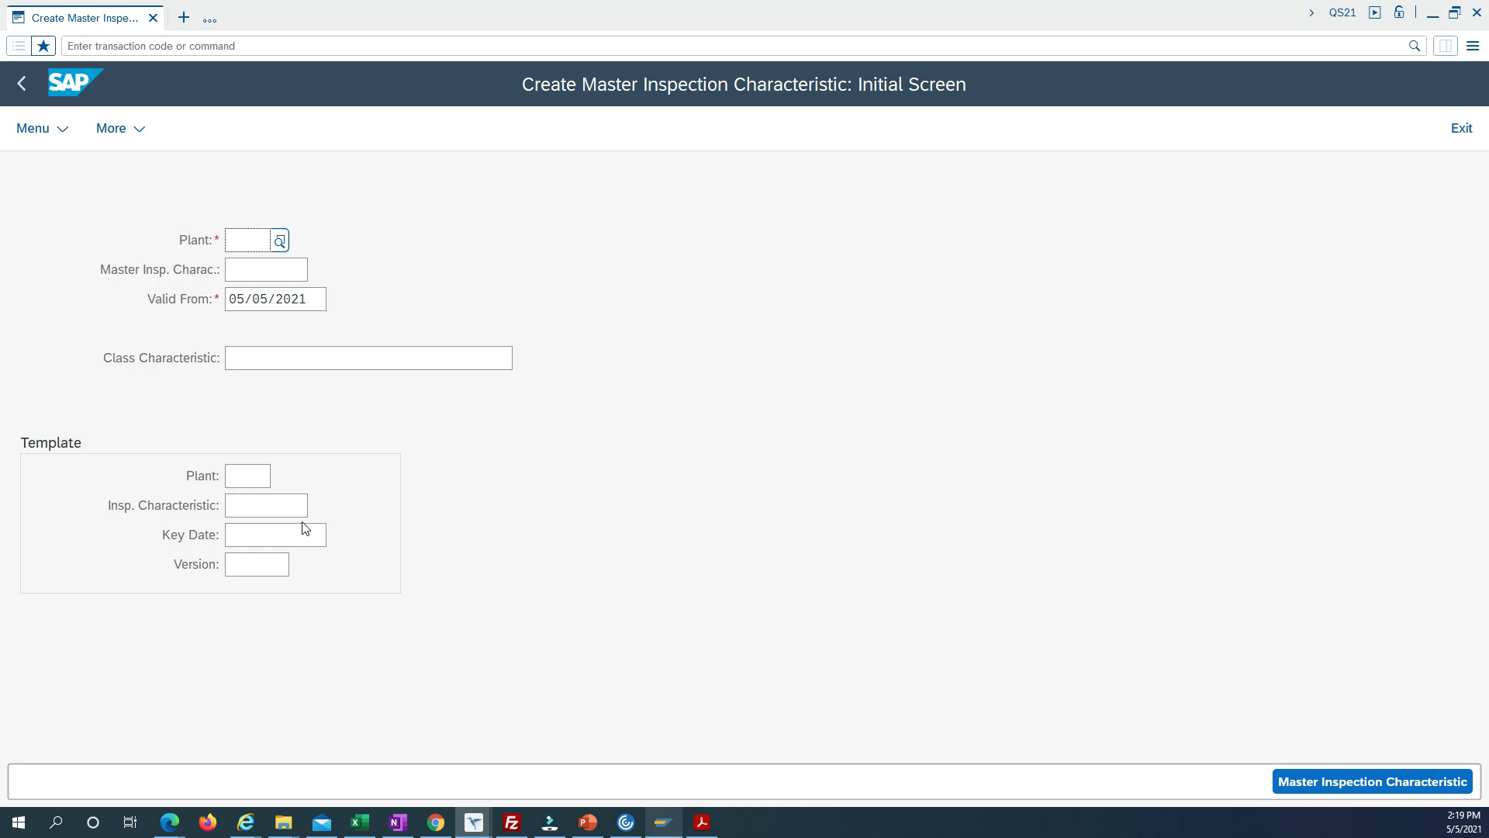
# Set the plant of the new master inspection characteristic to C710.
pyautogui.click(251, 240)
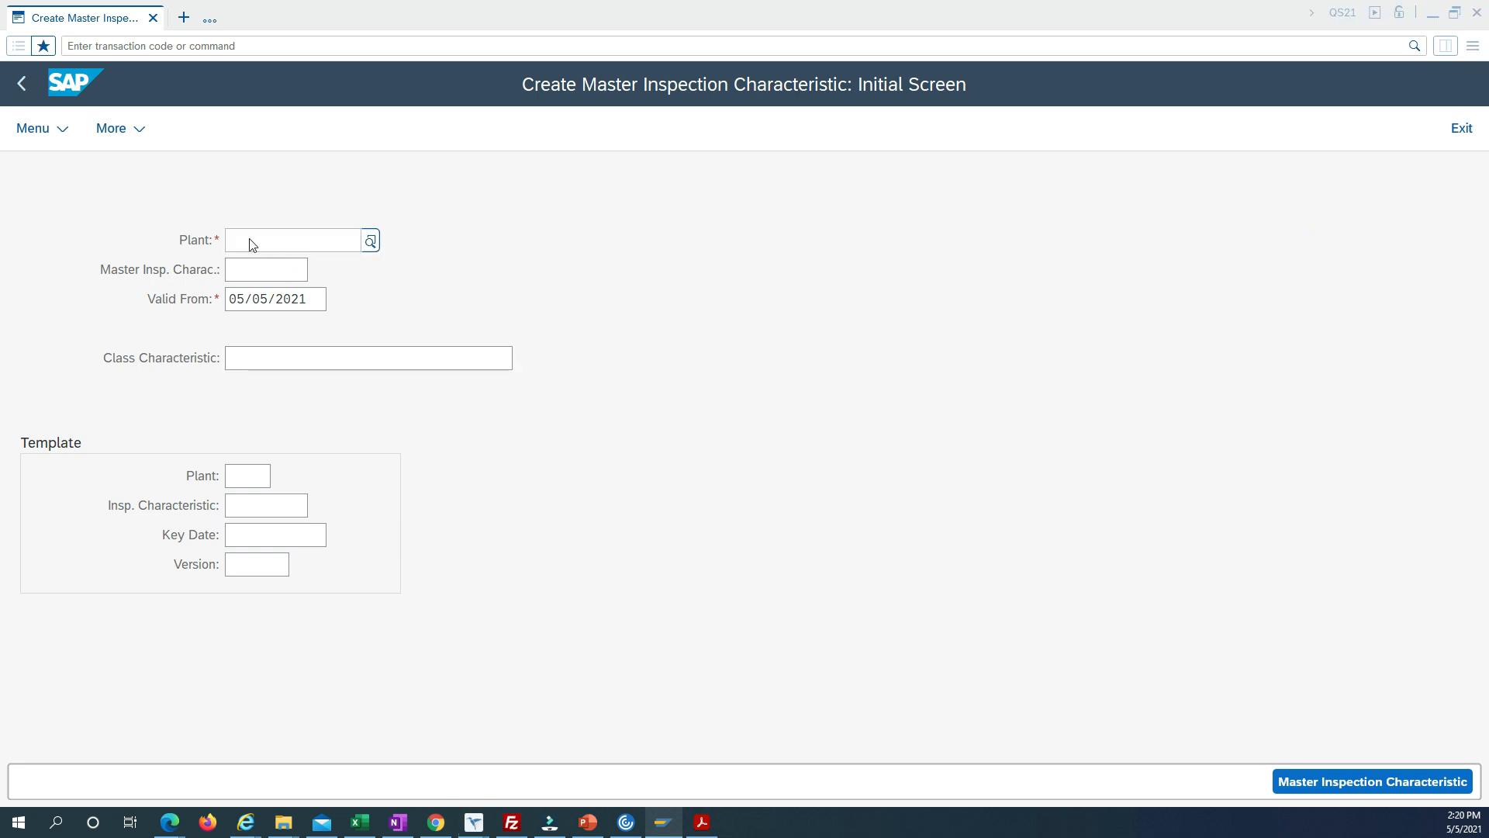
pyautogui.write('C710')
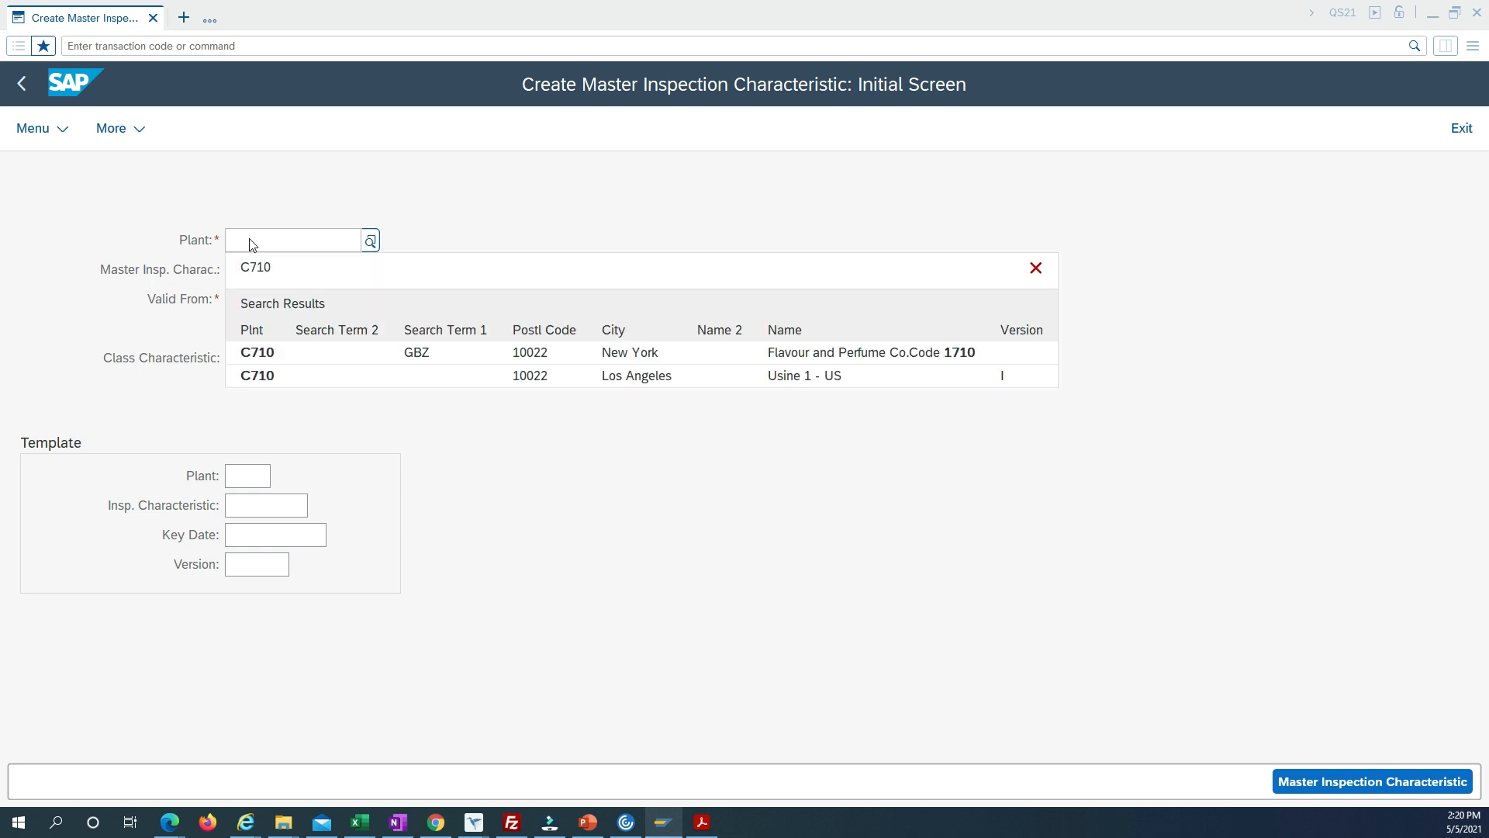
pyautogui.click(270, 361)
# Name the master inspection characteristic COLOR and continue to its general data.
pyautogui.click(266, 276)
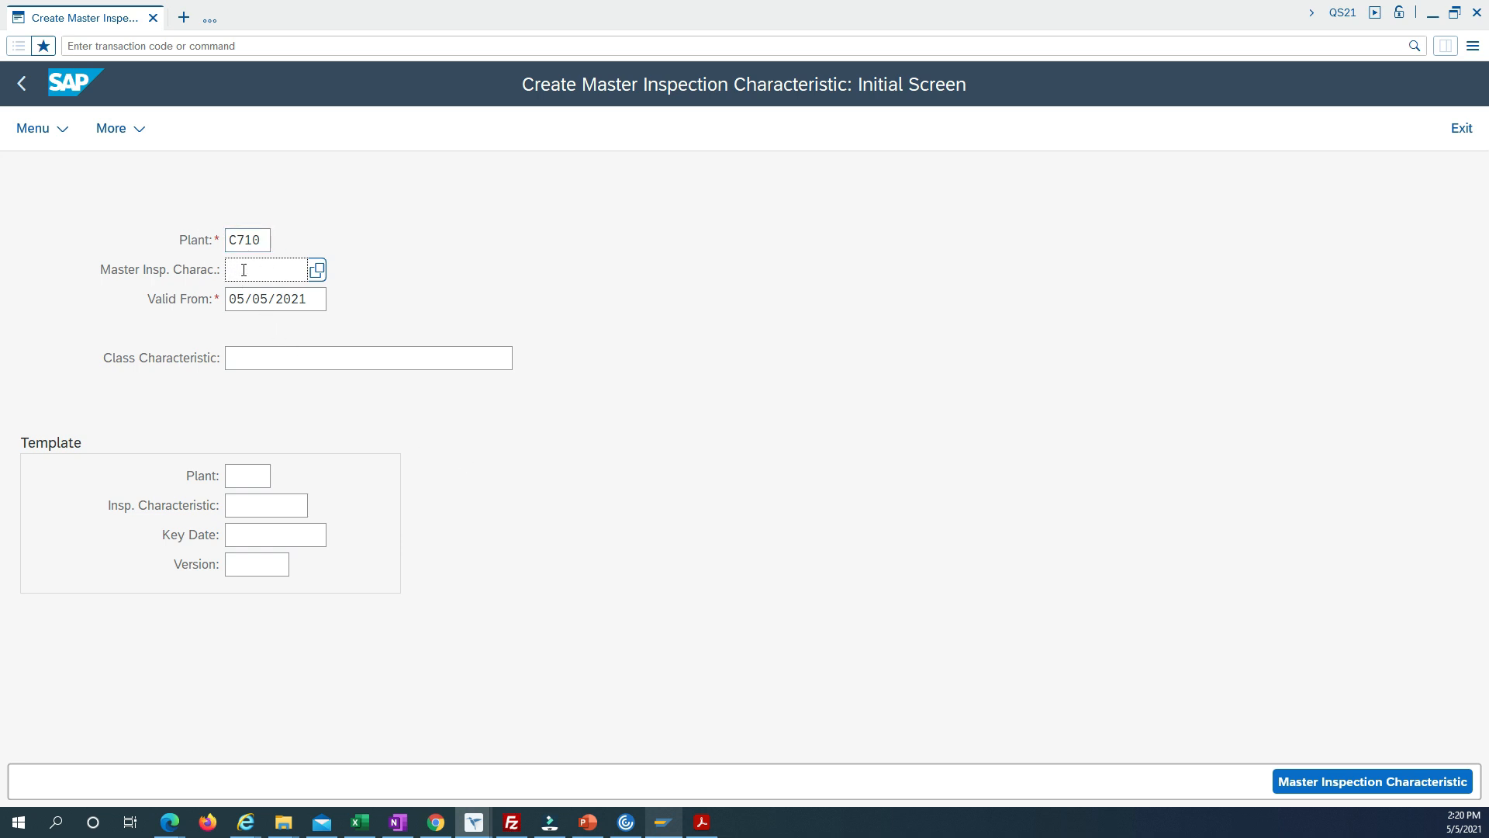
pyautogui.moveTo(294, 267); pyautogui.dragTo(208, 266)
pyautogui.write('Color')
pyautogui.doubleClick(234, 268)
pyautogui.write('COLORR')
pyautogui.press('BackSpace')
pyautogui.press('BackSpace')
pyautogui.press('BackSpace')
pyautogui.write('OR')
pyautogui.press('Return')
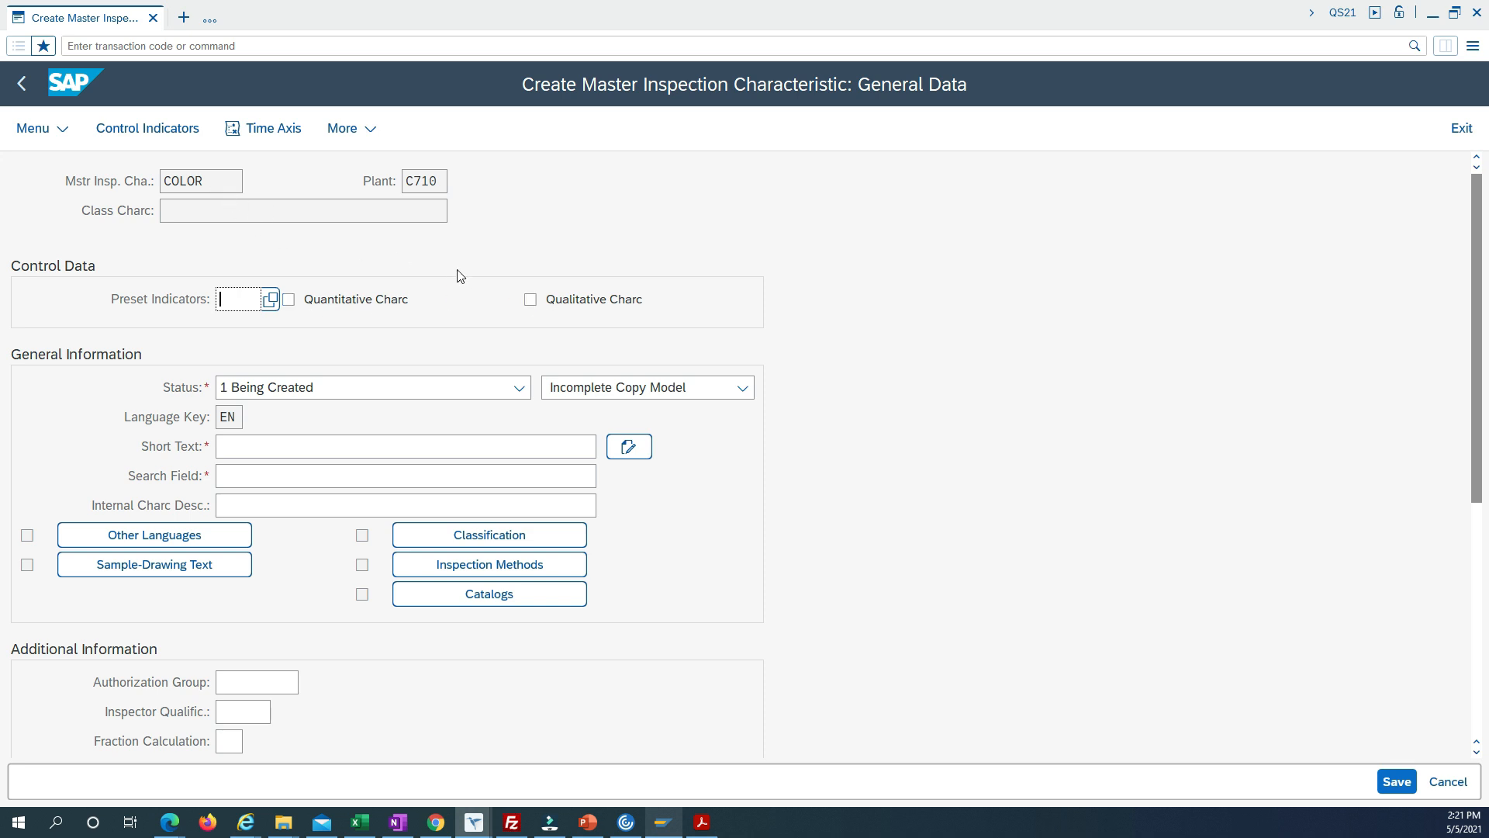
# Mark the characteristic as qualitative and choose Incomplete Copy Model as its completeness setting.
pyautogui.click(531, 302)
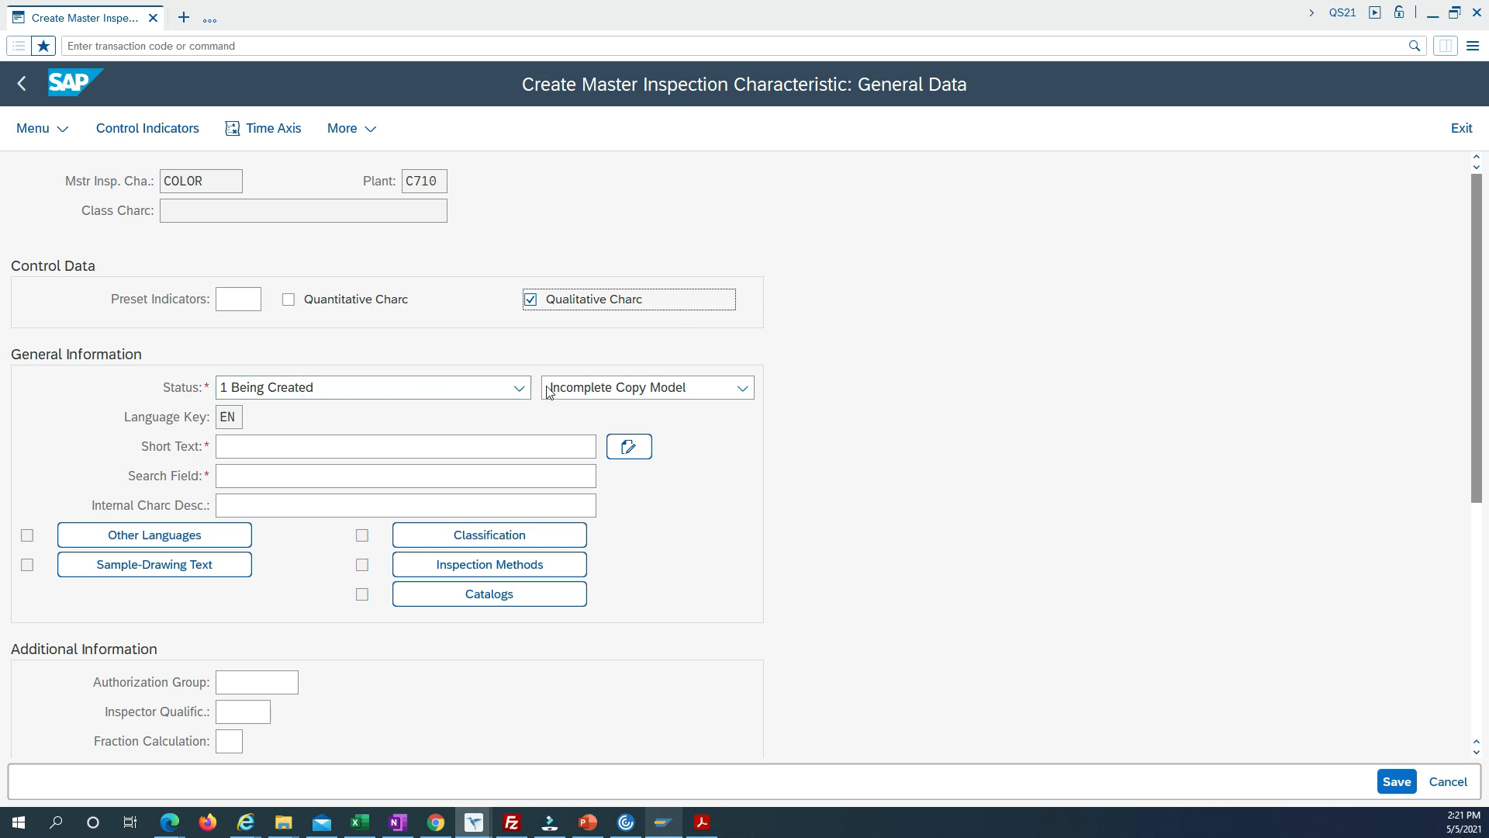
pyautogui.click(741, 391)
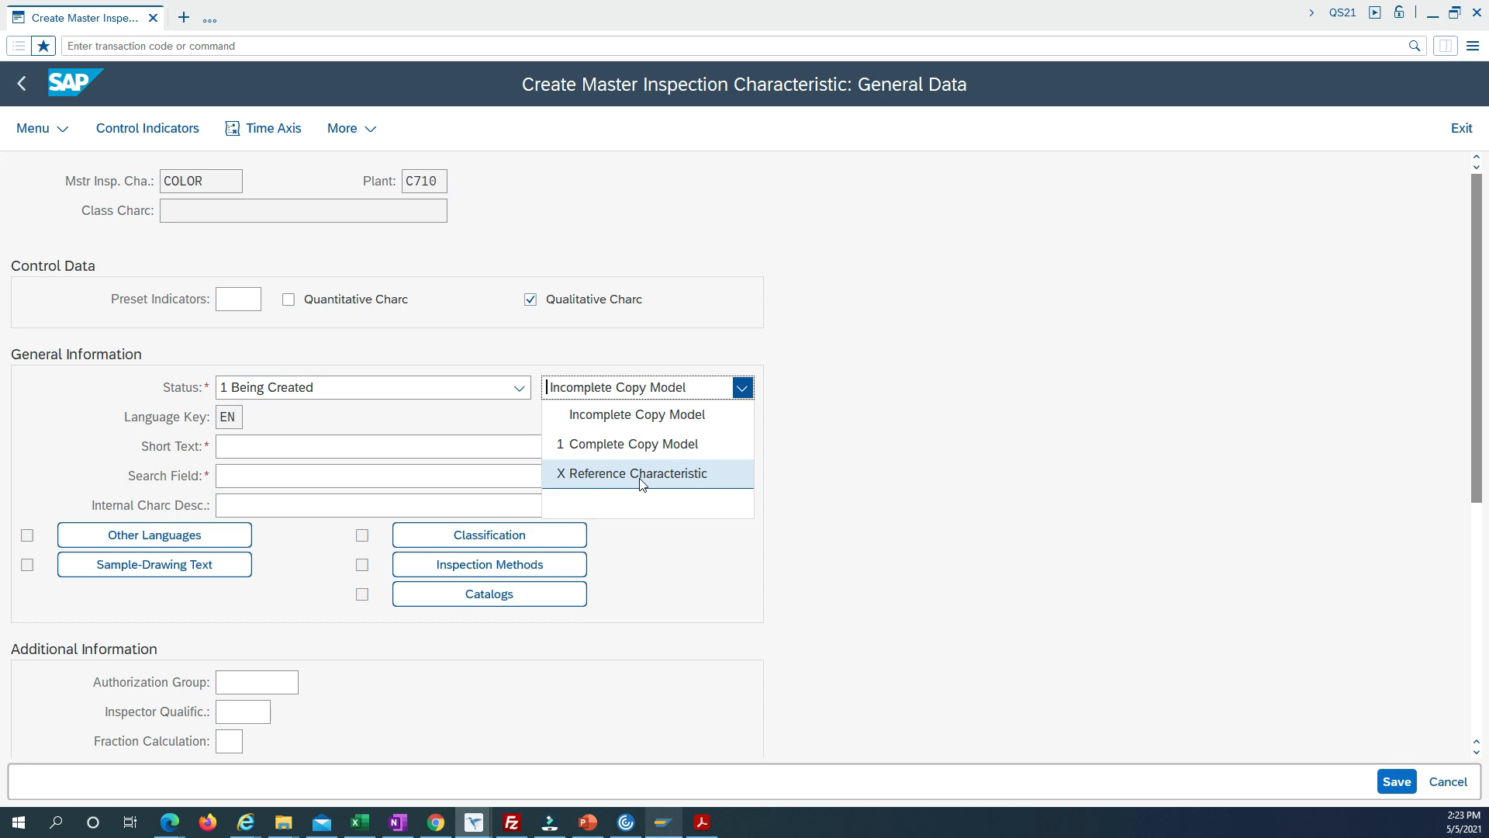
pyautogui.click(637, 414)
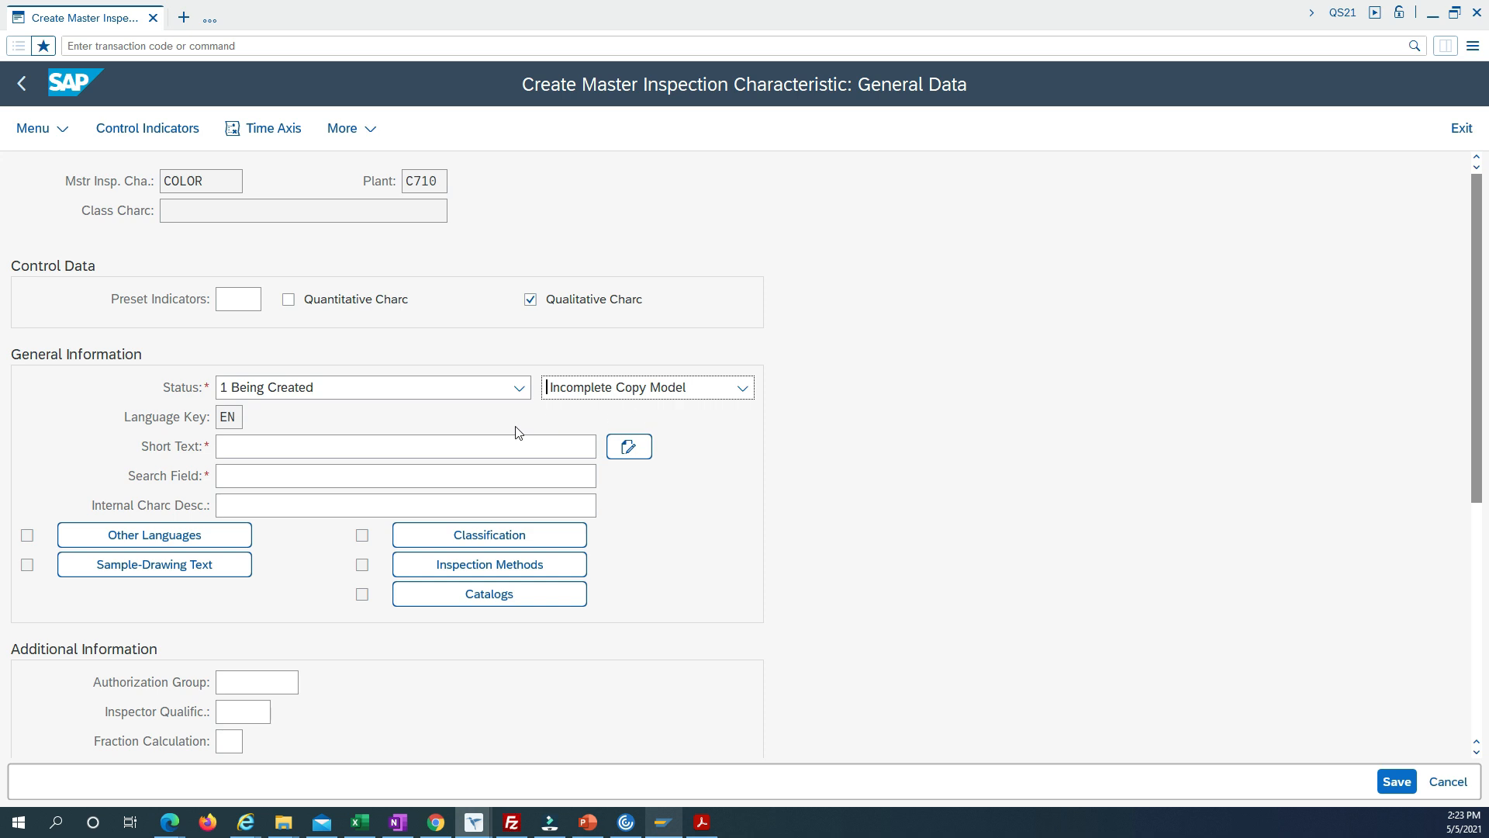
# Enter COLOR as both the short text and the search field of the characteristic.
pyautogui.click(280, 446)
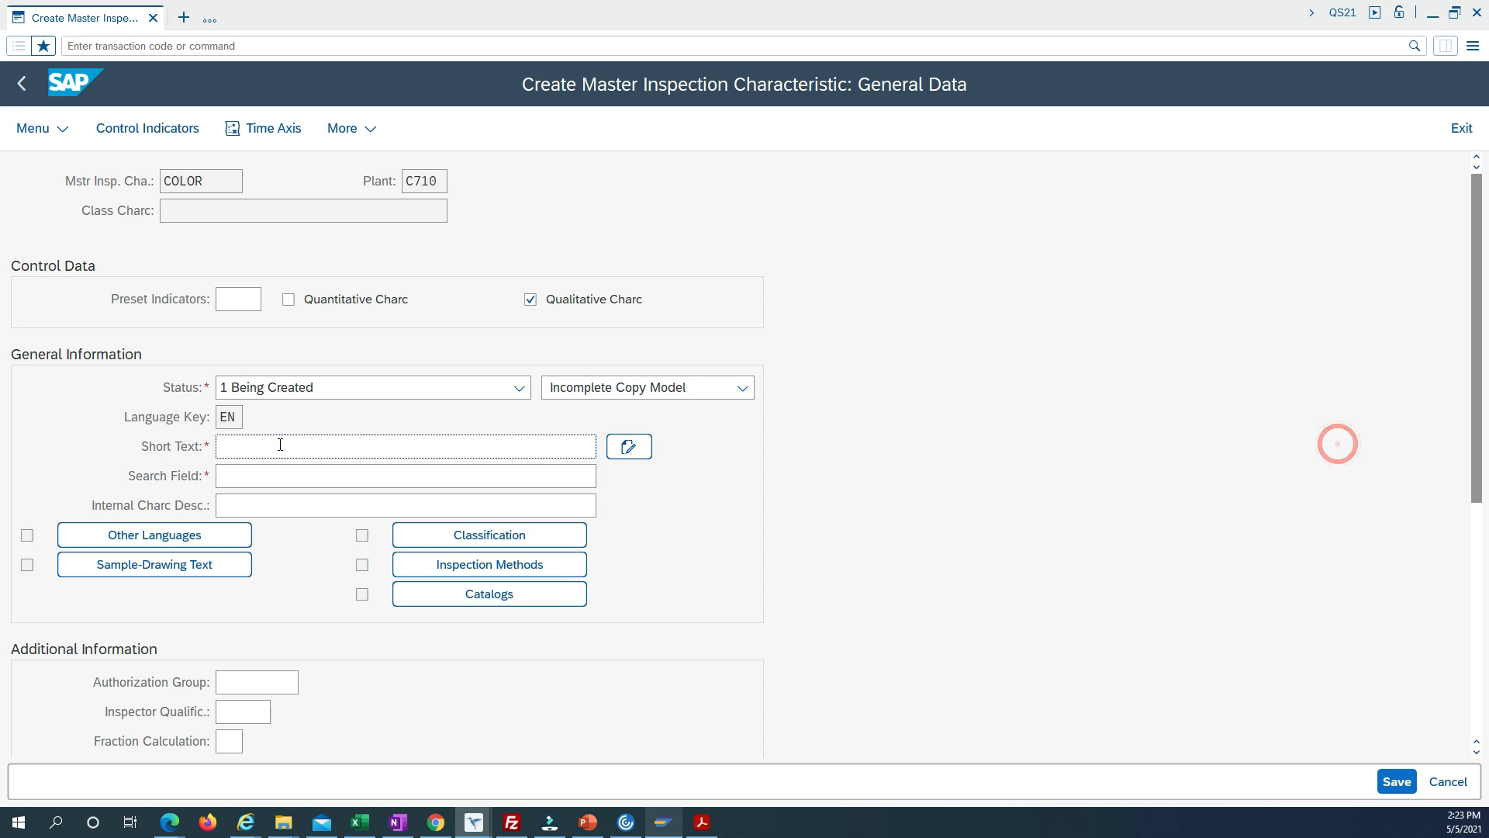
pyautogui.write('COLOR')
pyautogui.click(285, 475)
pyautogui.write('COLOR')
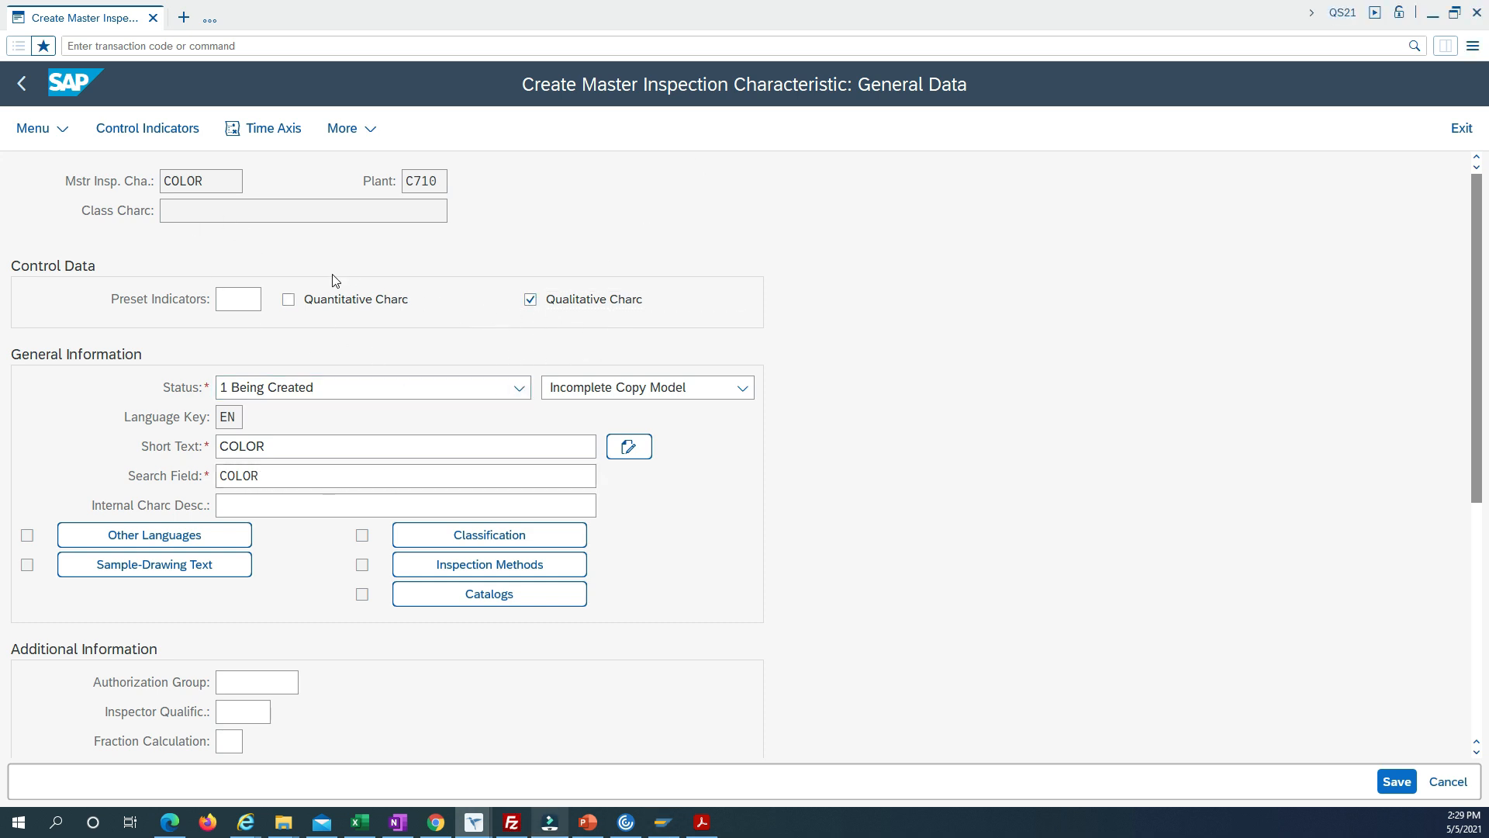
# Set the control indicators to Charc Attribute, Sampling Procedure, Summ. Recording and Required Charc, and continue to the remaining indicators.
pyautogui.click(143, 137)
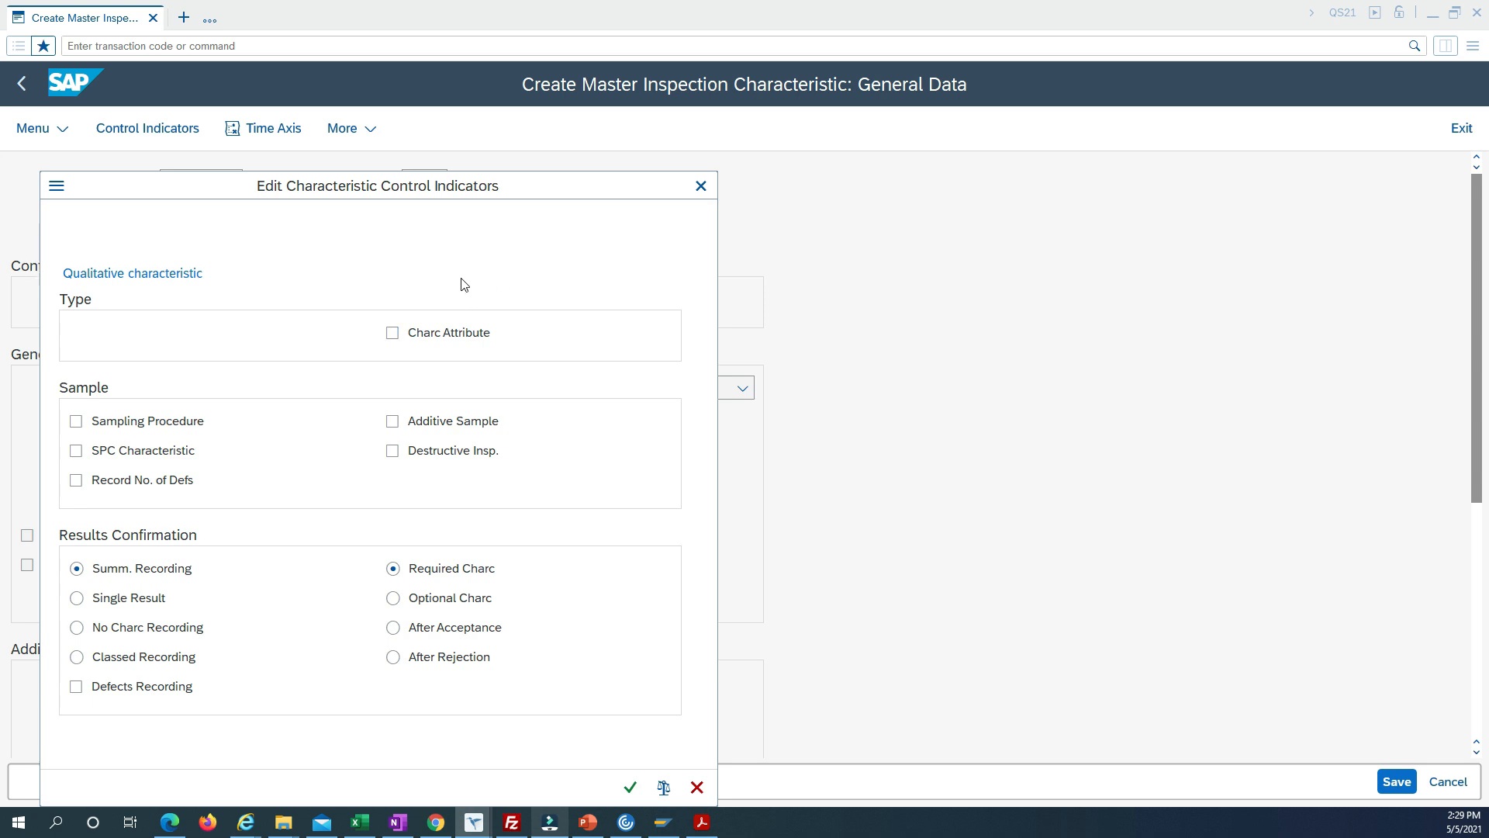
pyautogui.moveTo(237, 192); pyautogui.dragTo(309, 180)
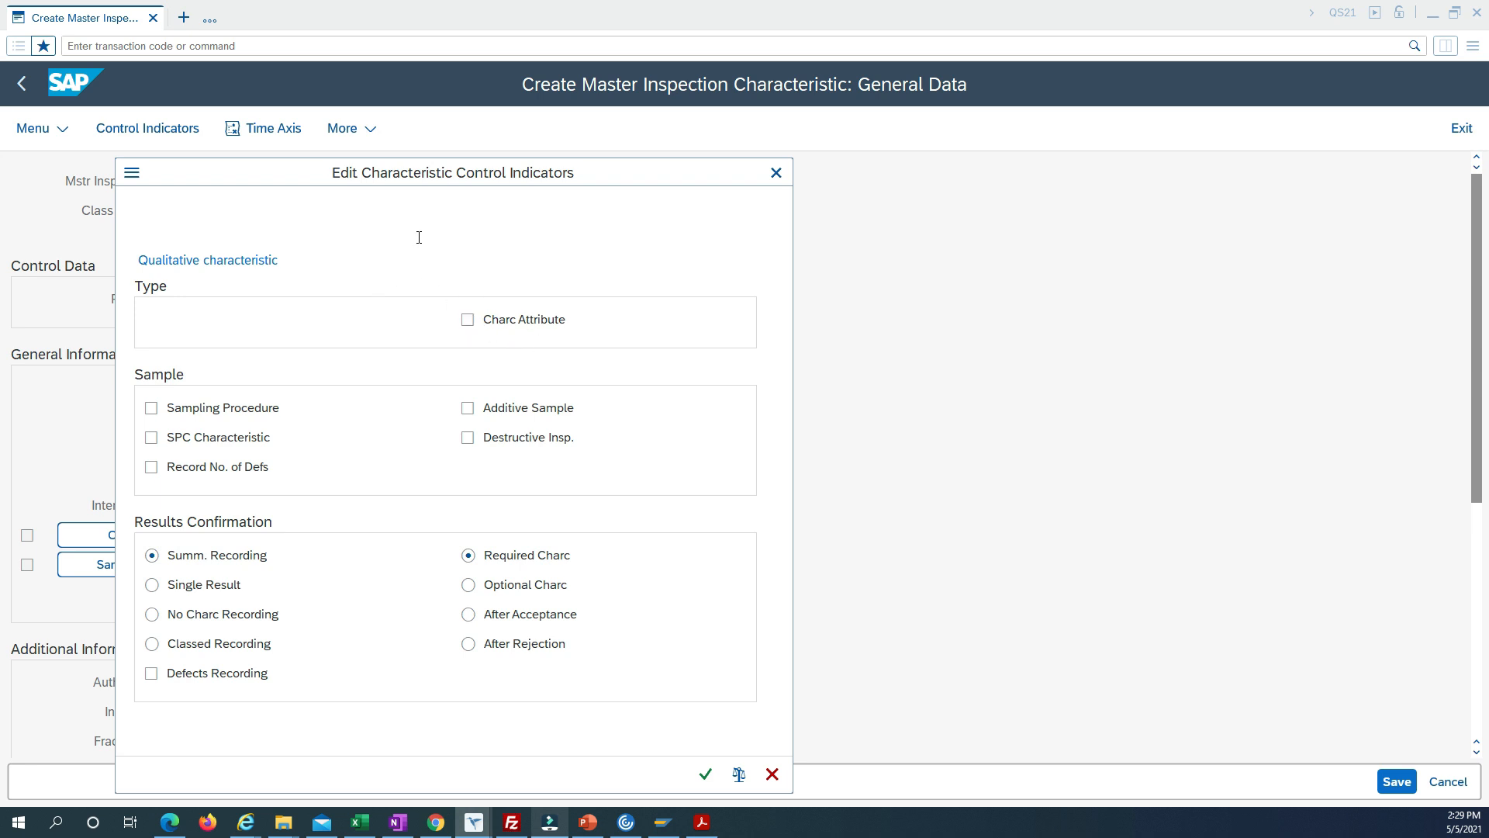
pyautogui.click(469, 322)
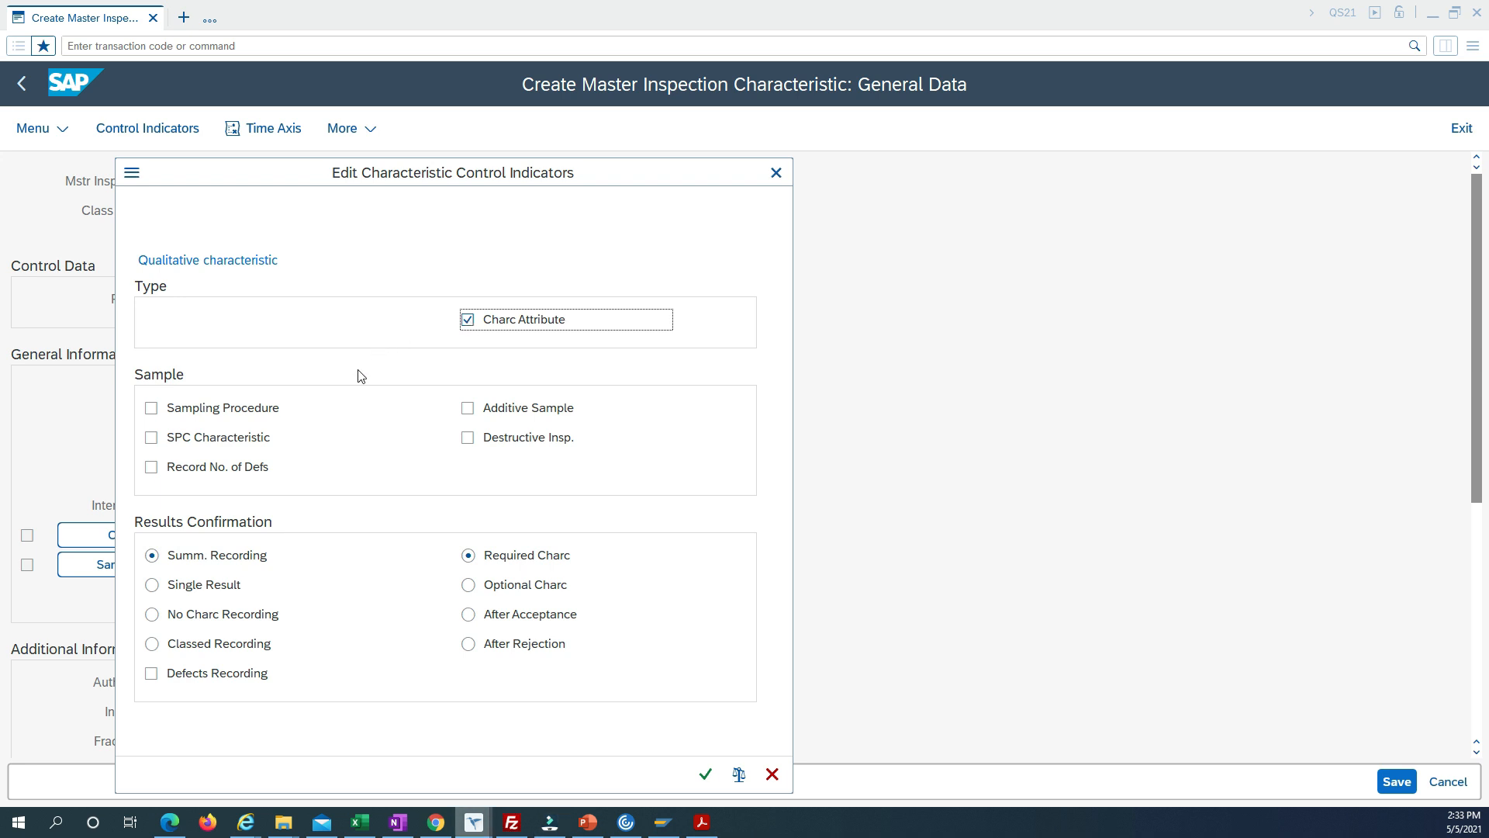
pyautogui.click(152, 411)
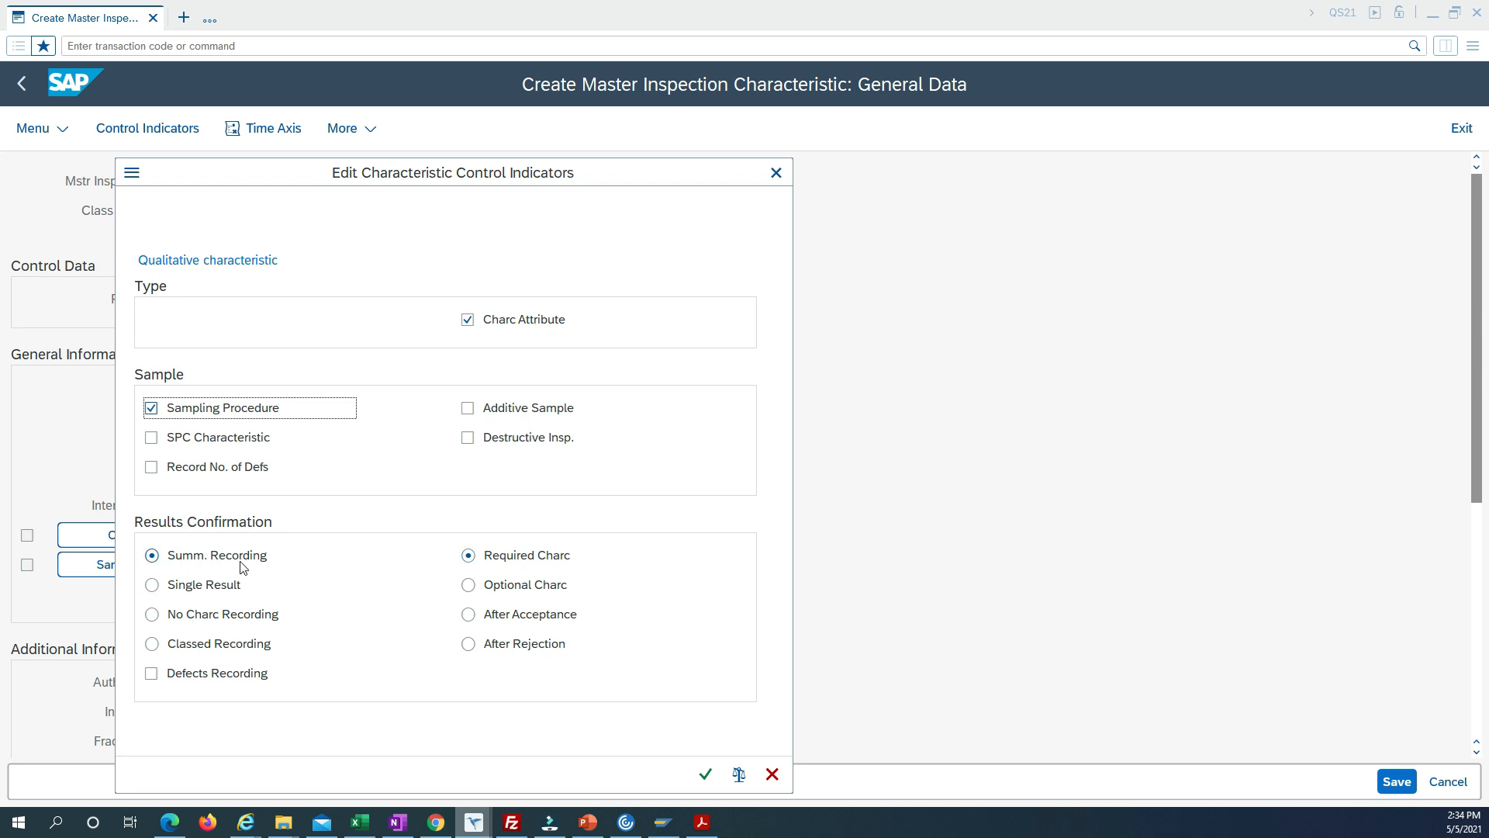
pyautogui.click(152, 587)
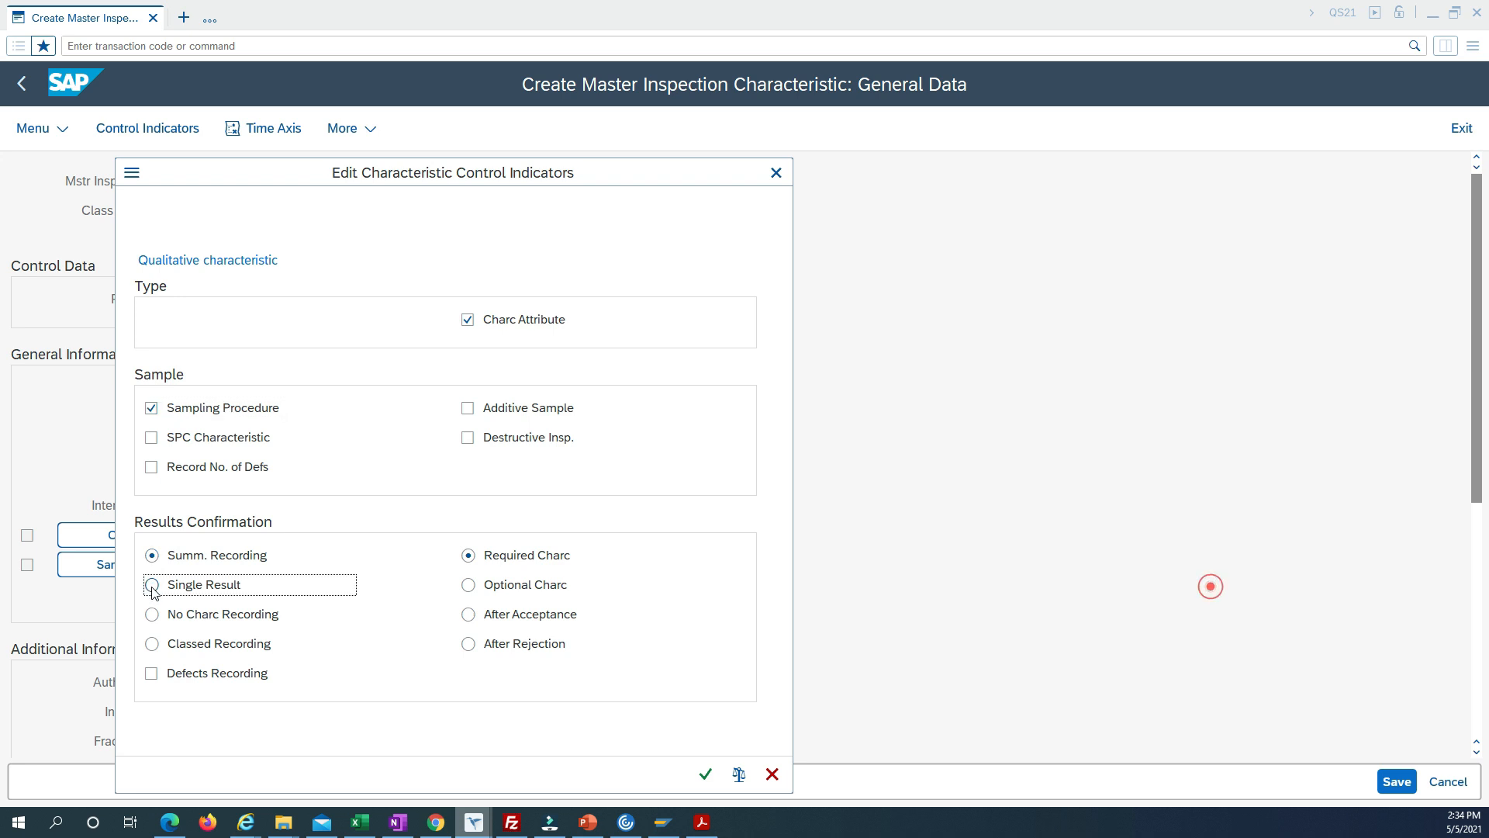
pyautogui.click(152, 556)
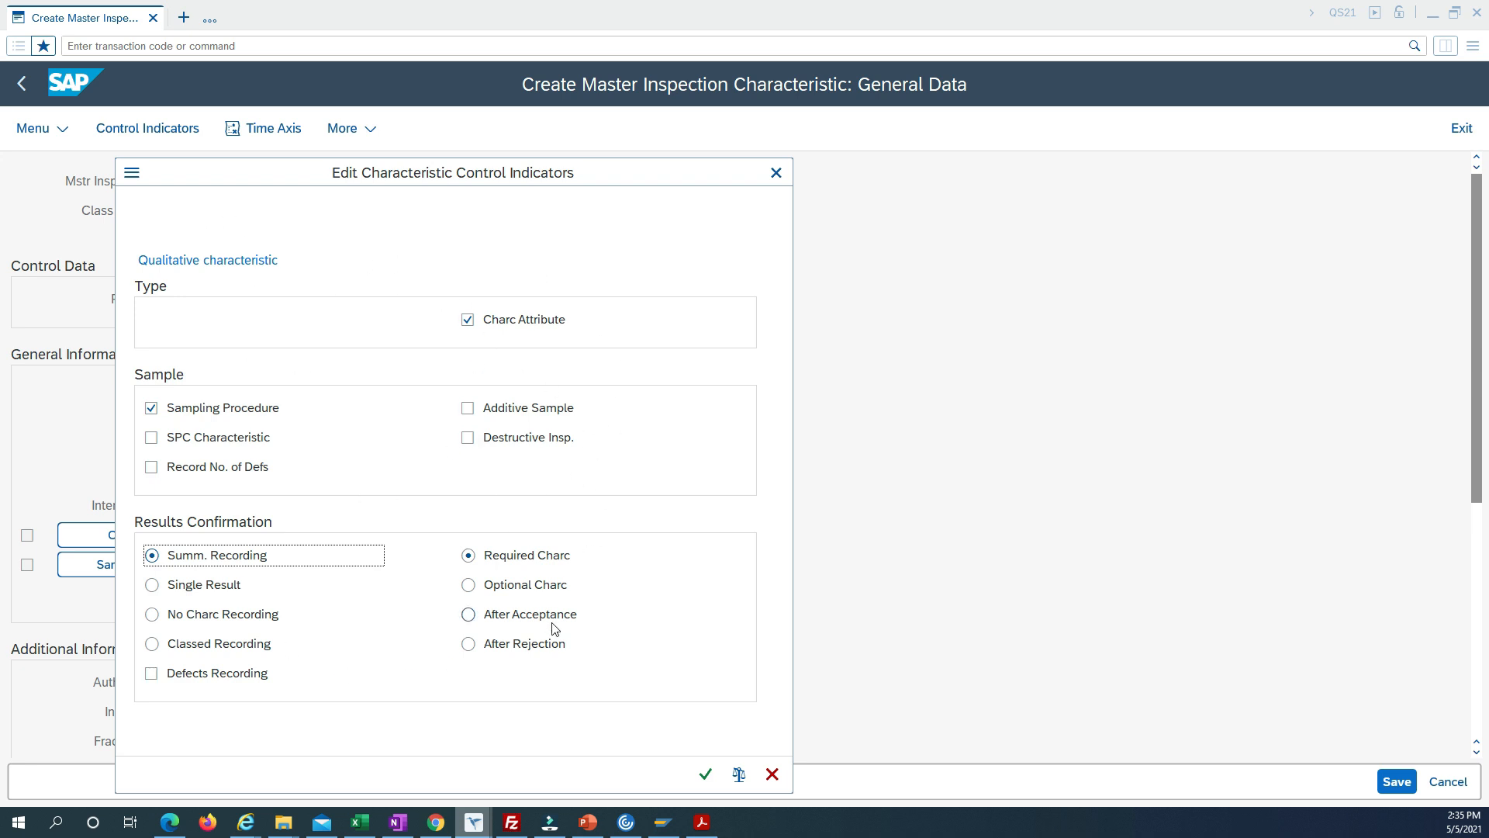
pyautogui.click(705, 775)
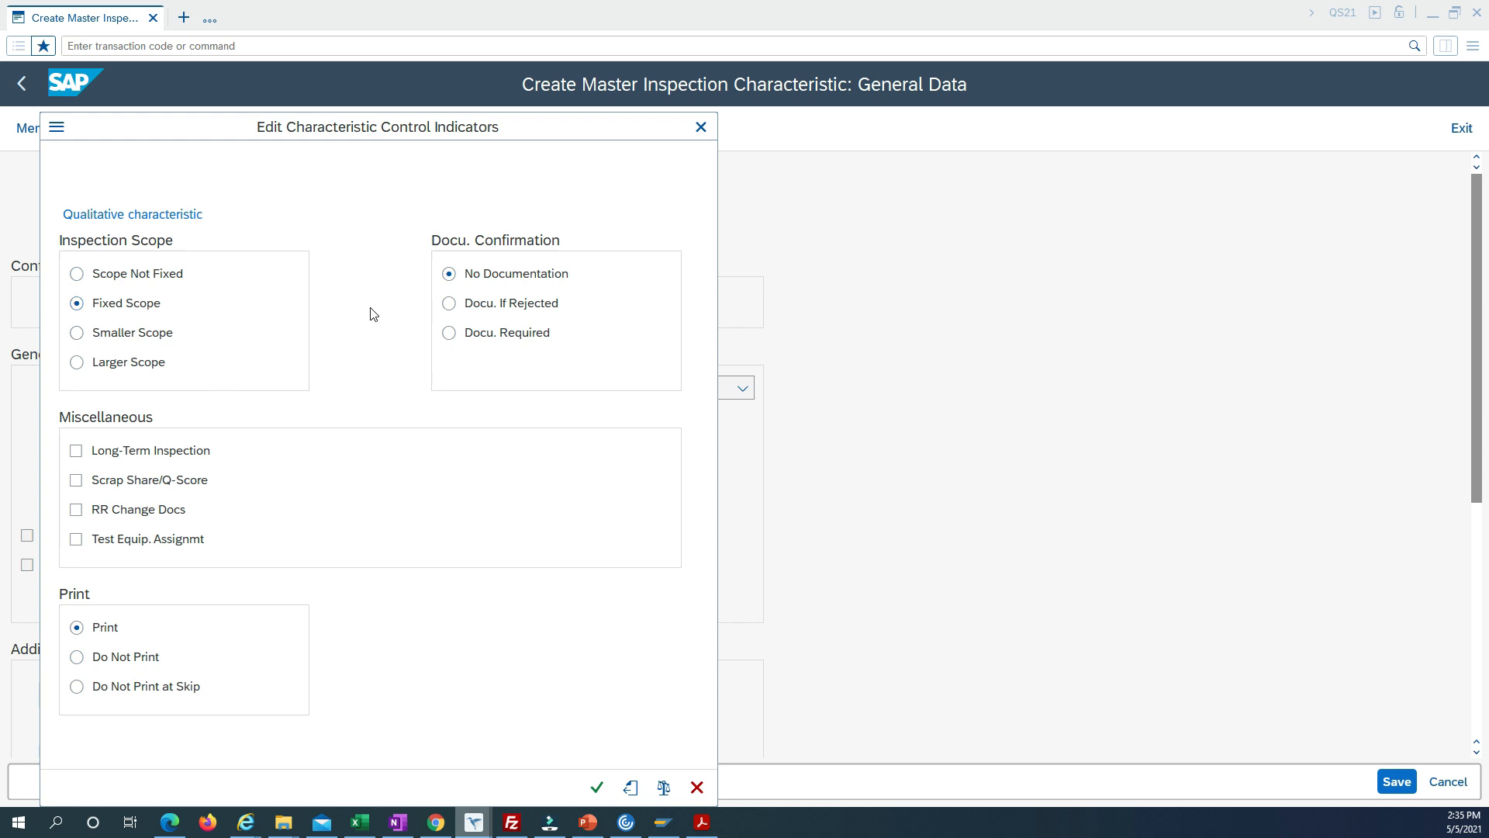
# Accept Fixed Scope, No Documentation and Print as the remaining control indicators, and recheck the first set of indicators.
pyautogui.moveTo(130, 124); pyautogui.dragTo(285, 127)
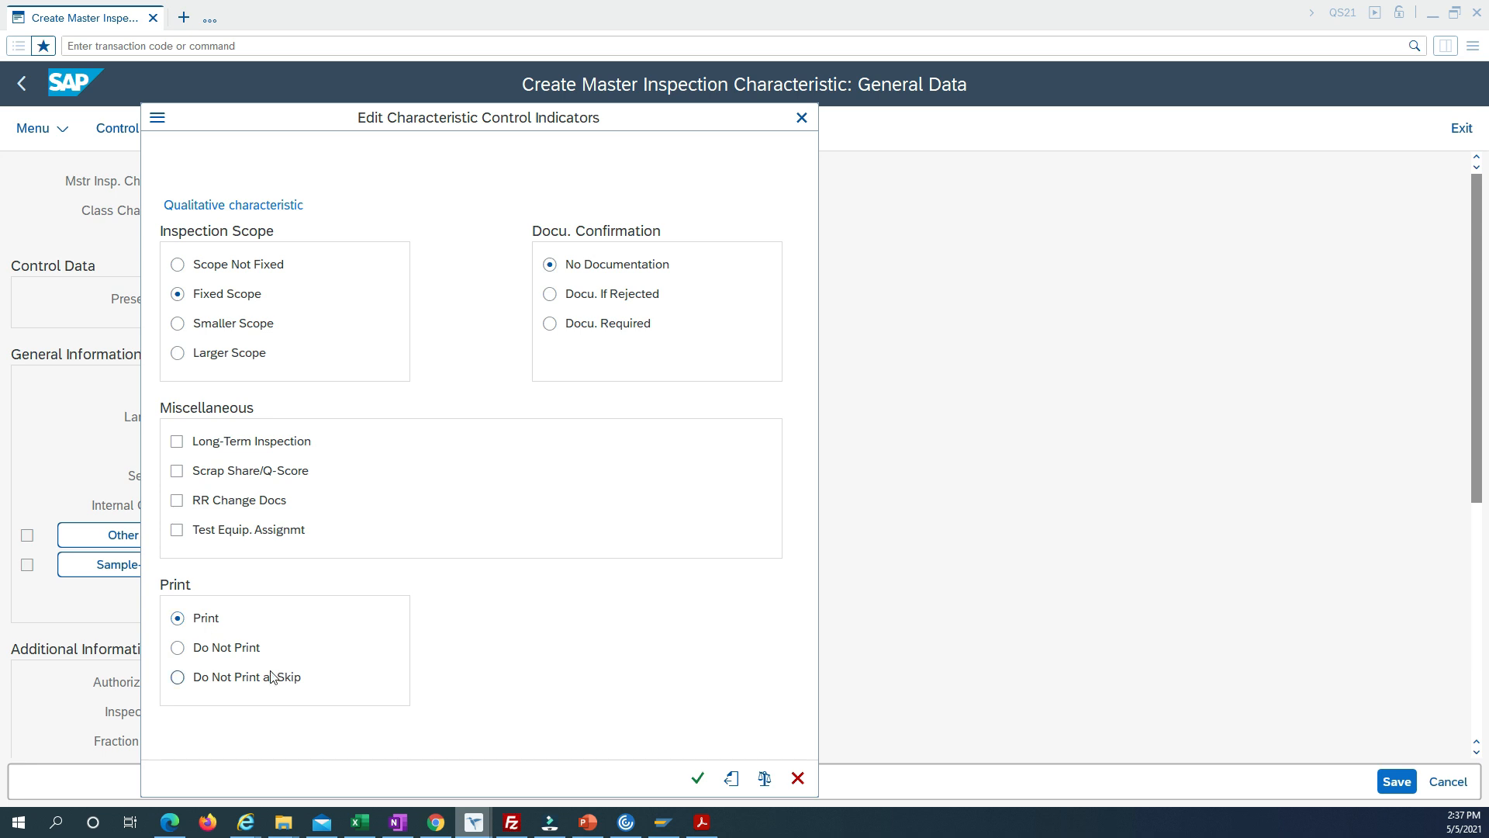
pyautogui.click(697, 781)
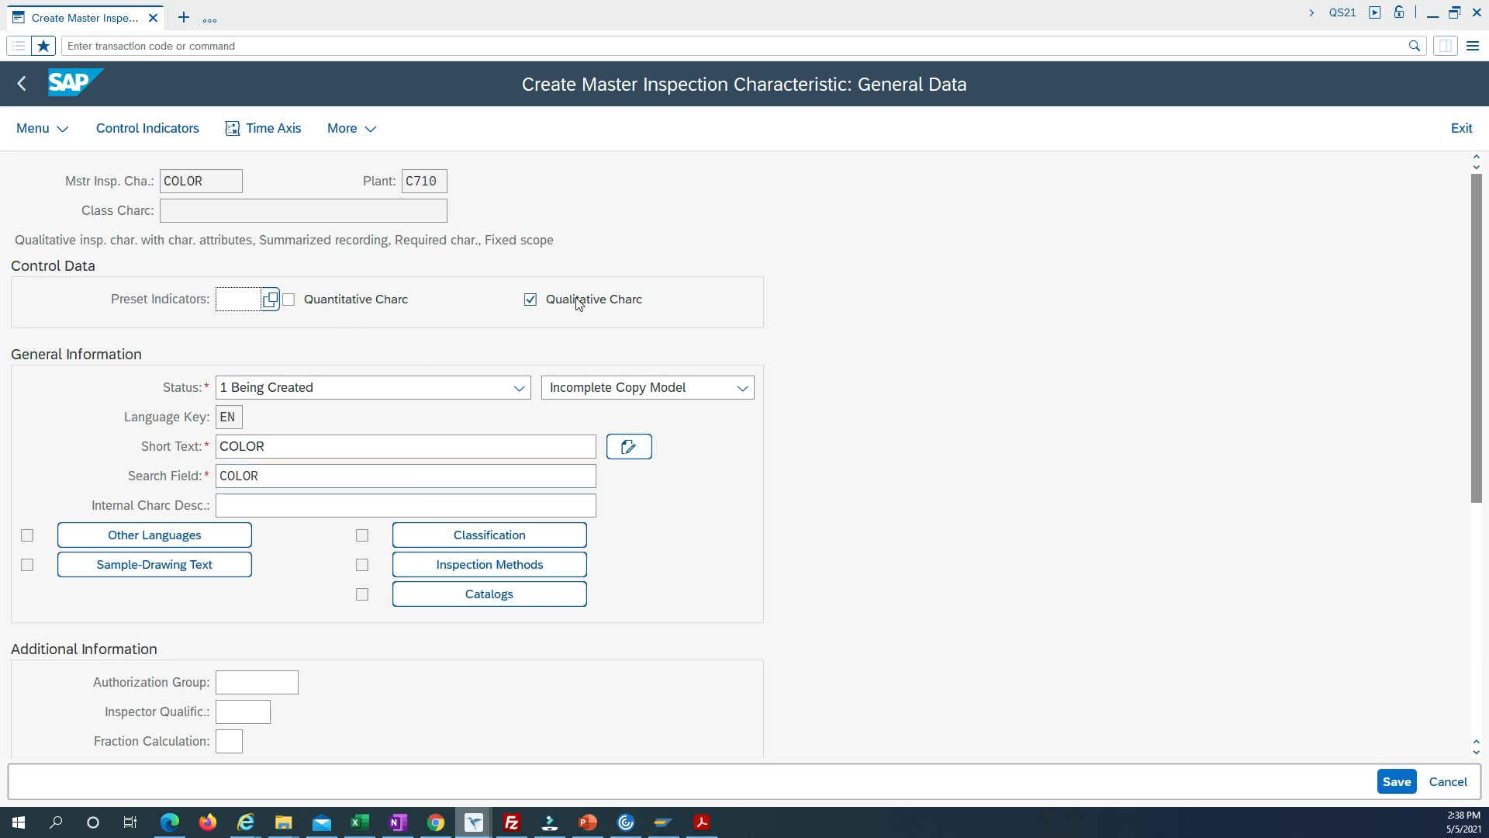
pyautogui.click(164, 138)
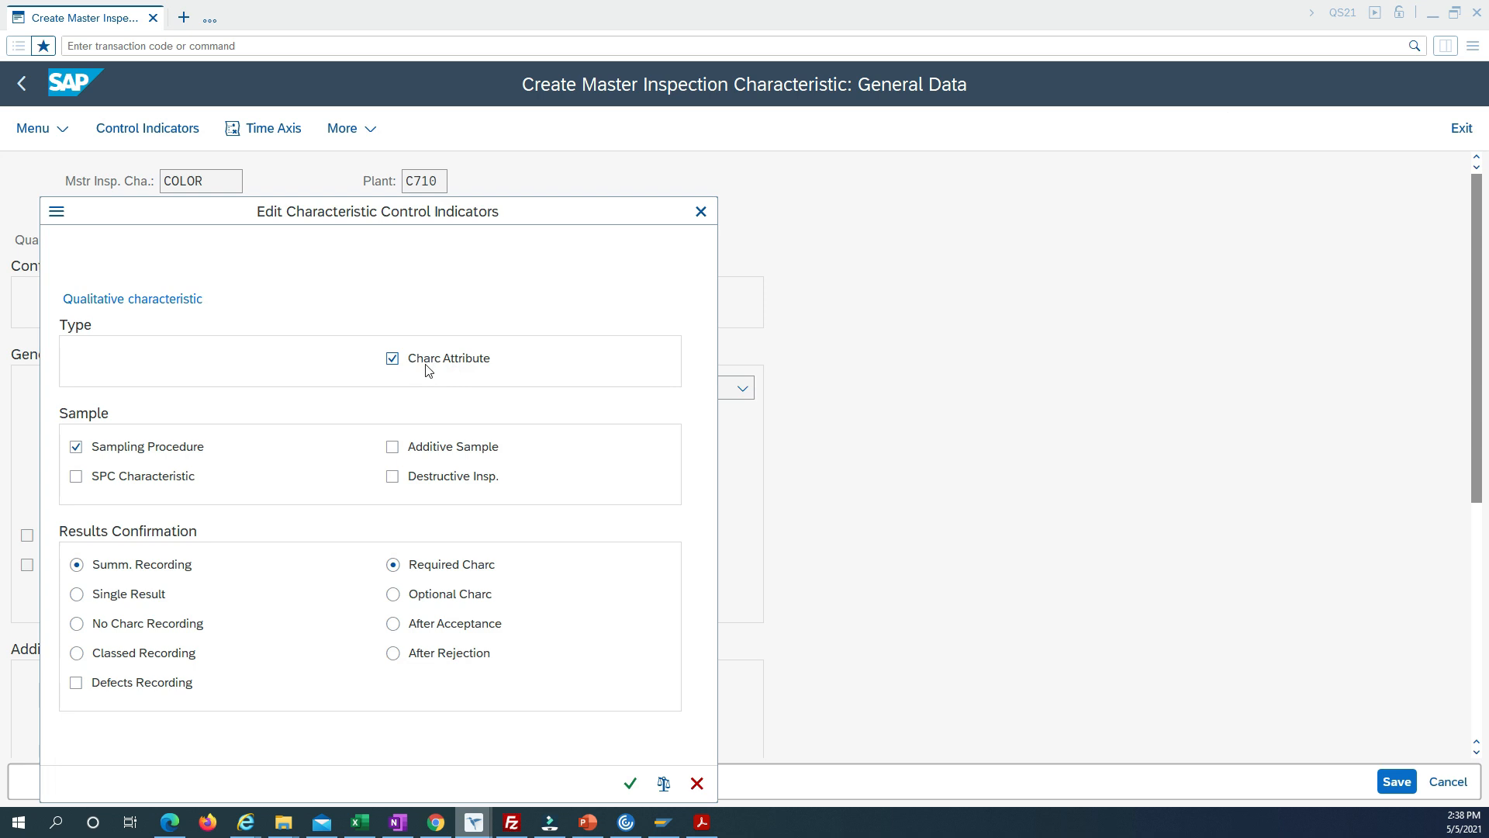
pyautogui.click(701, 211)
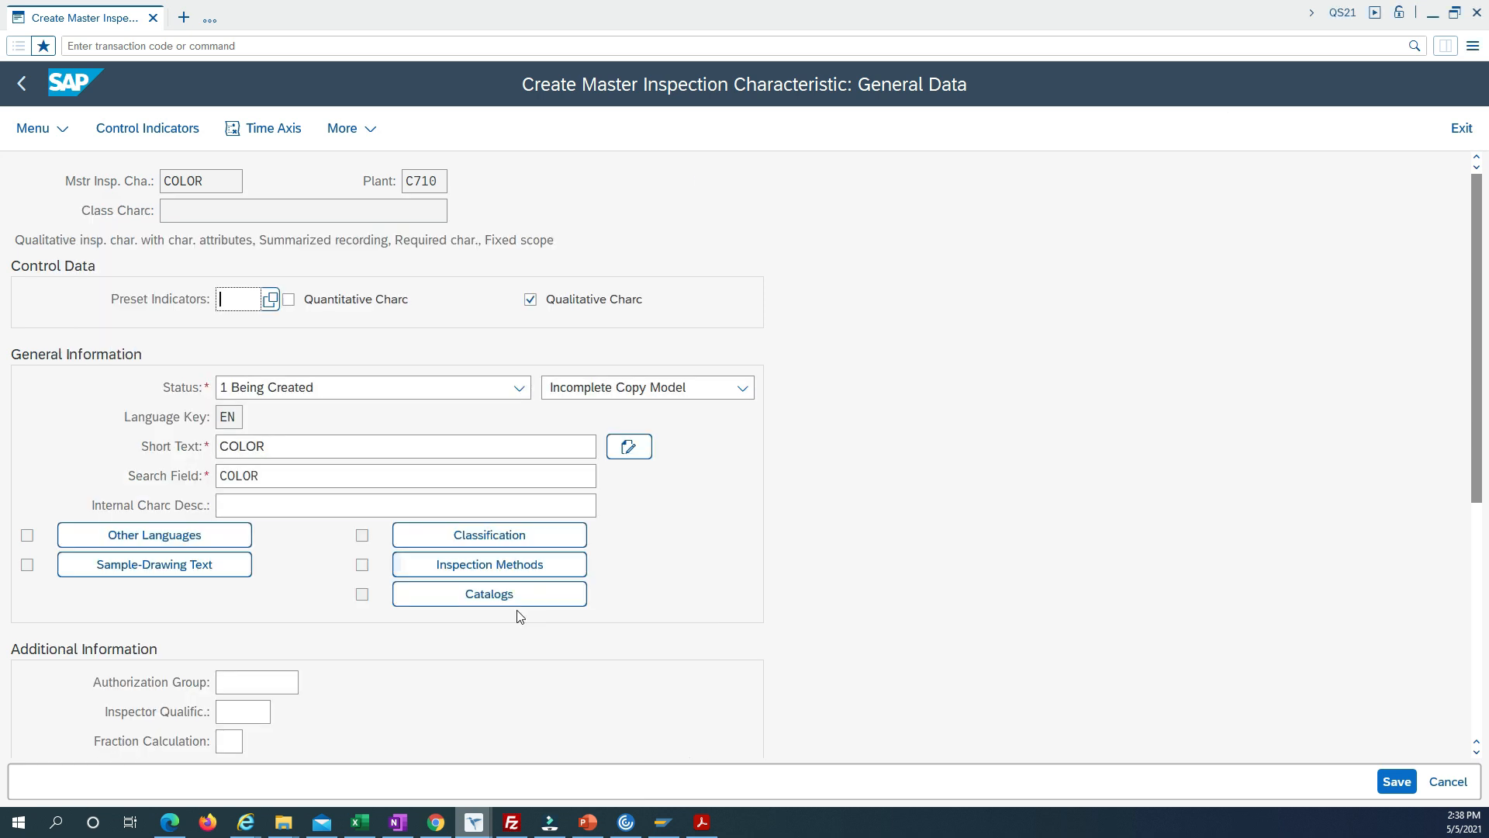
# Assign the selected set COLOUR1 of plant C710 to the characteristic's Attribute catalog, type 1.
pyautogui.click(489, 596)
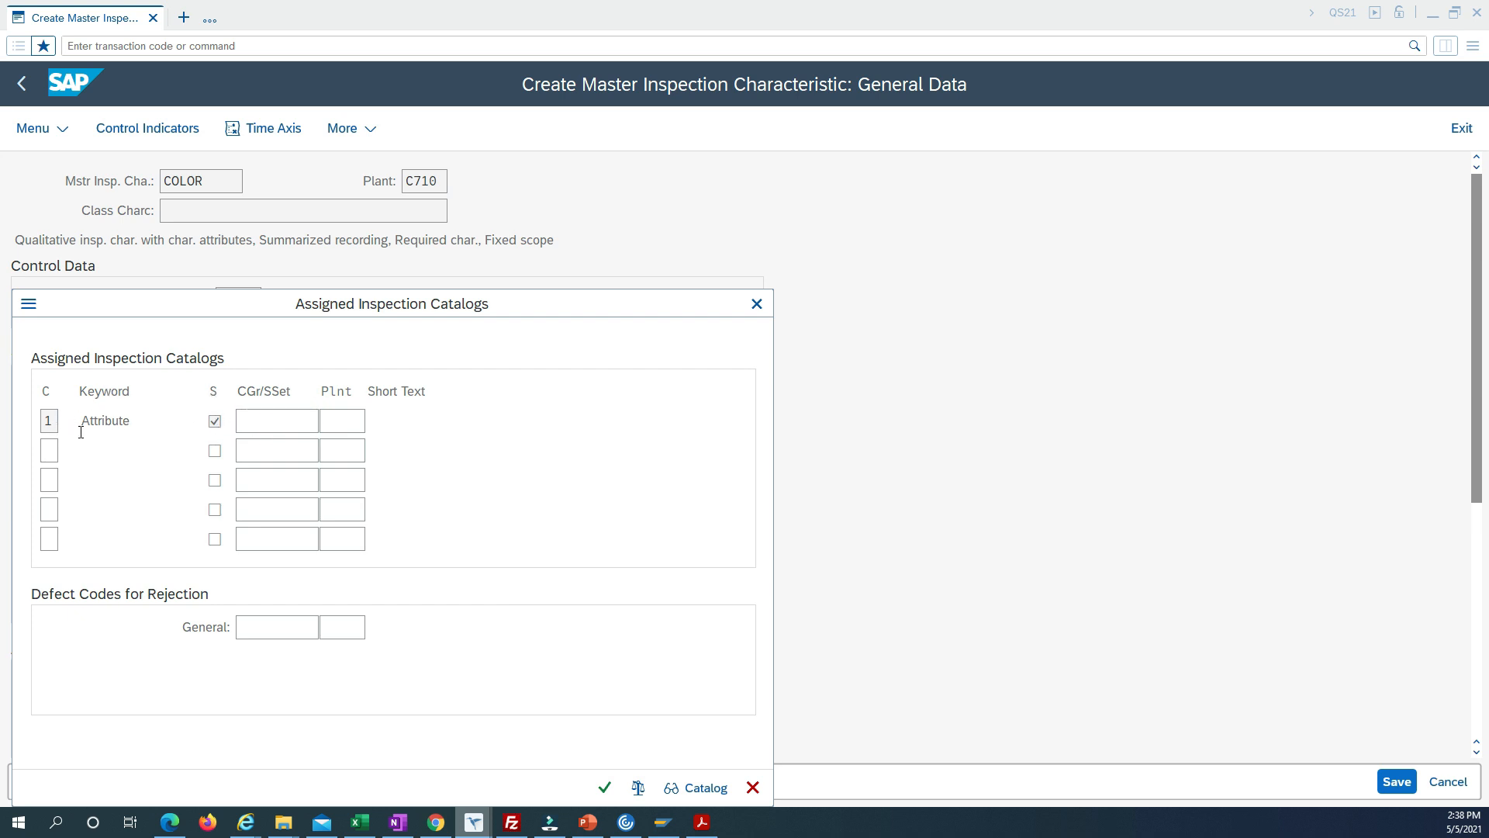
pyautogui.click(50, 420)
pyautogui.write('1')
pyautogui.click(279, 421)
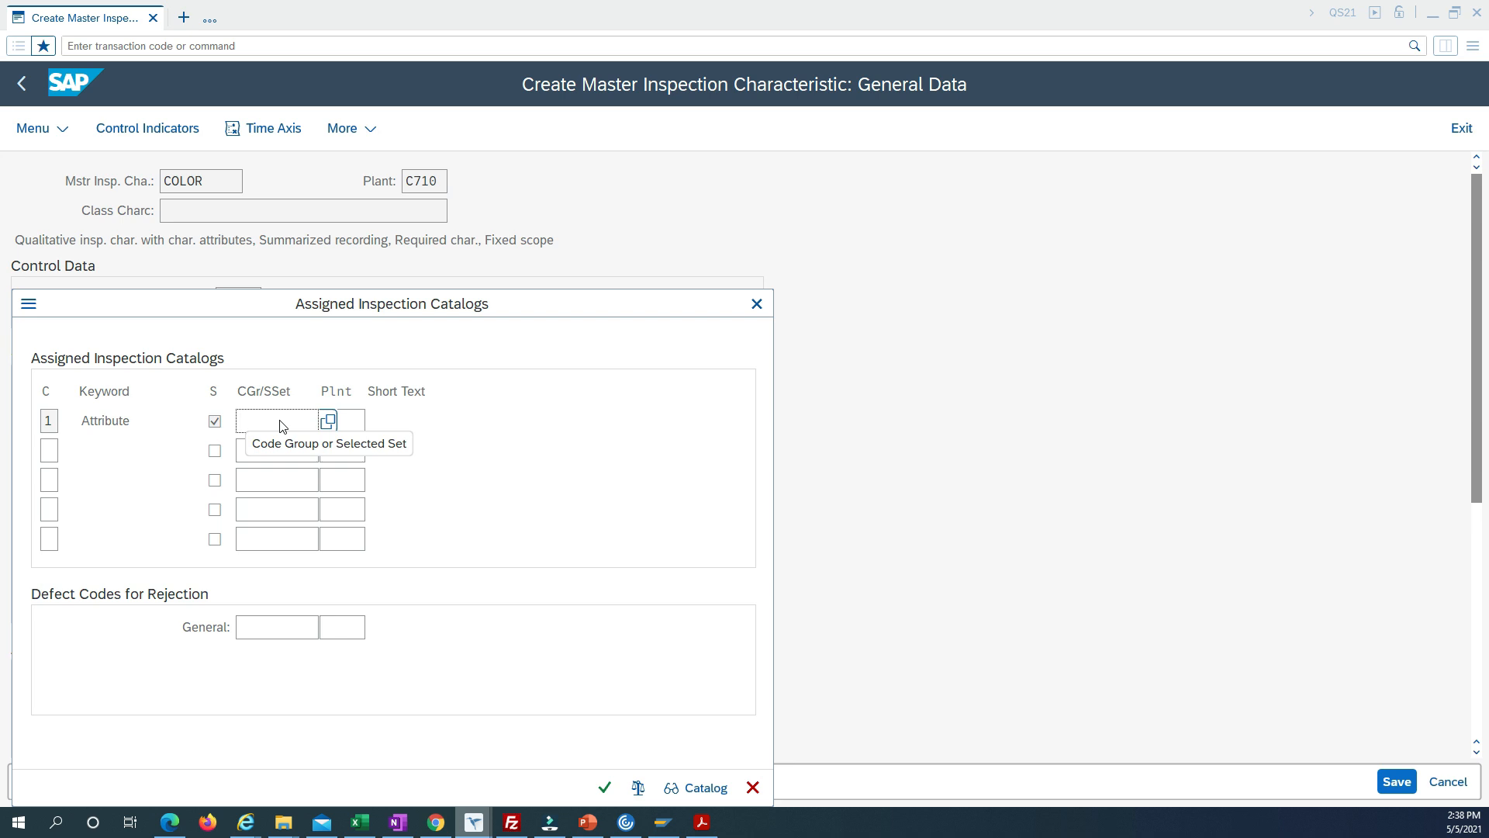
pyautogui.write('COlOUR')
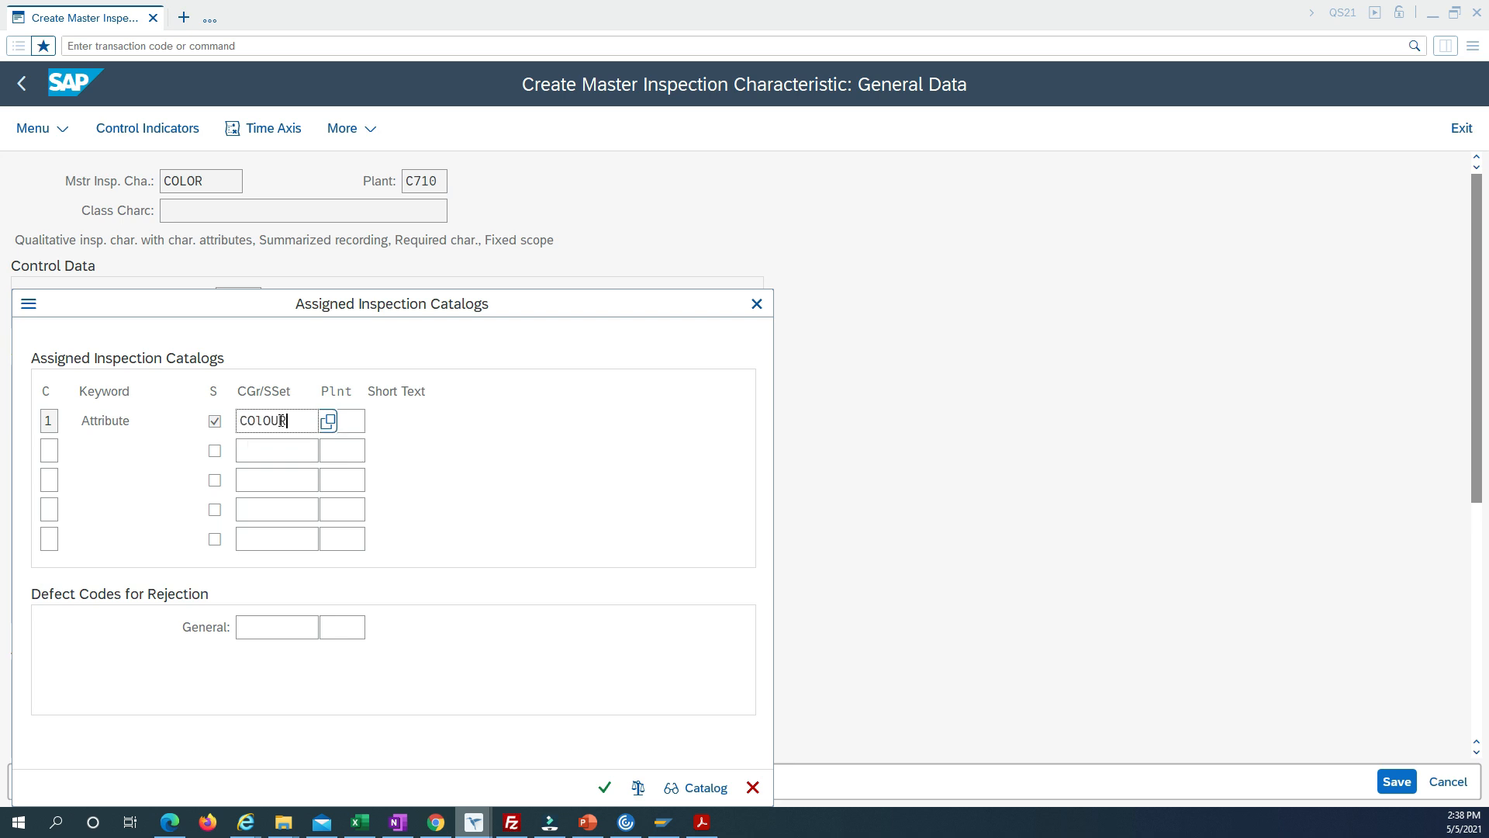
pyautogui.click(327, 421)
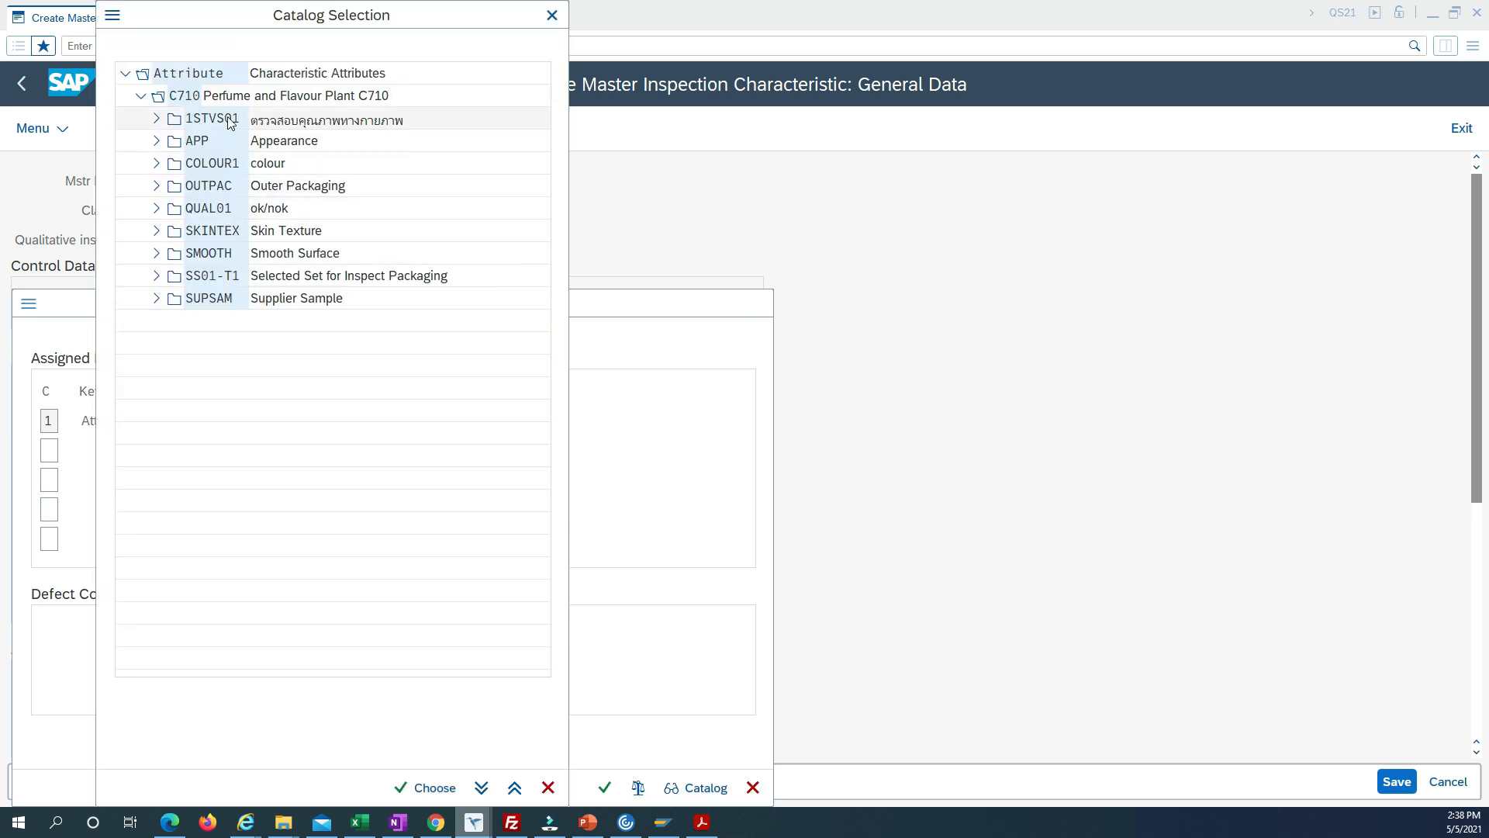
pyautogui.doubleClick(225, 164)
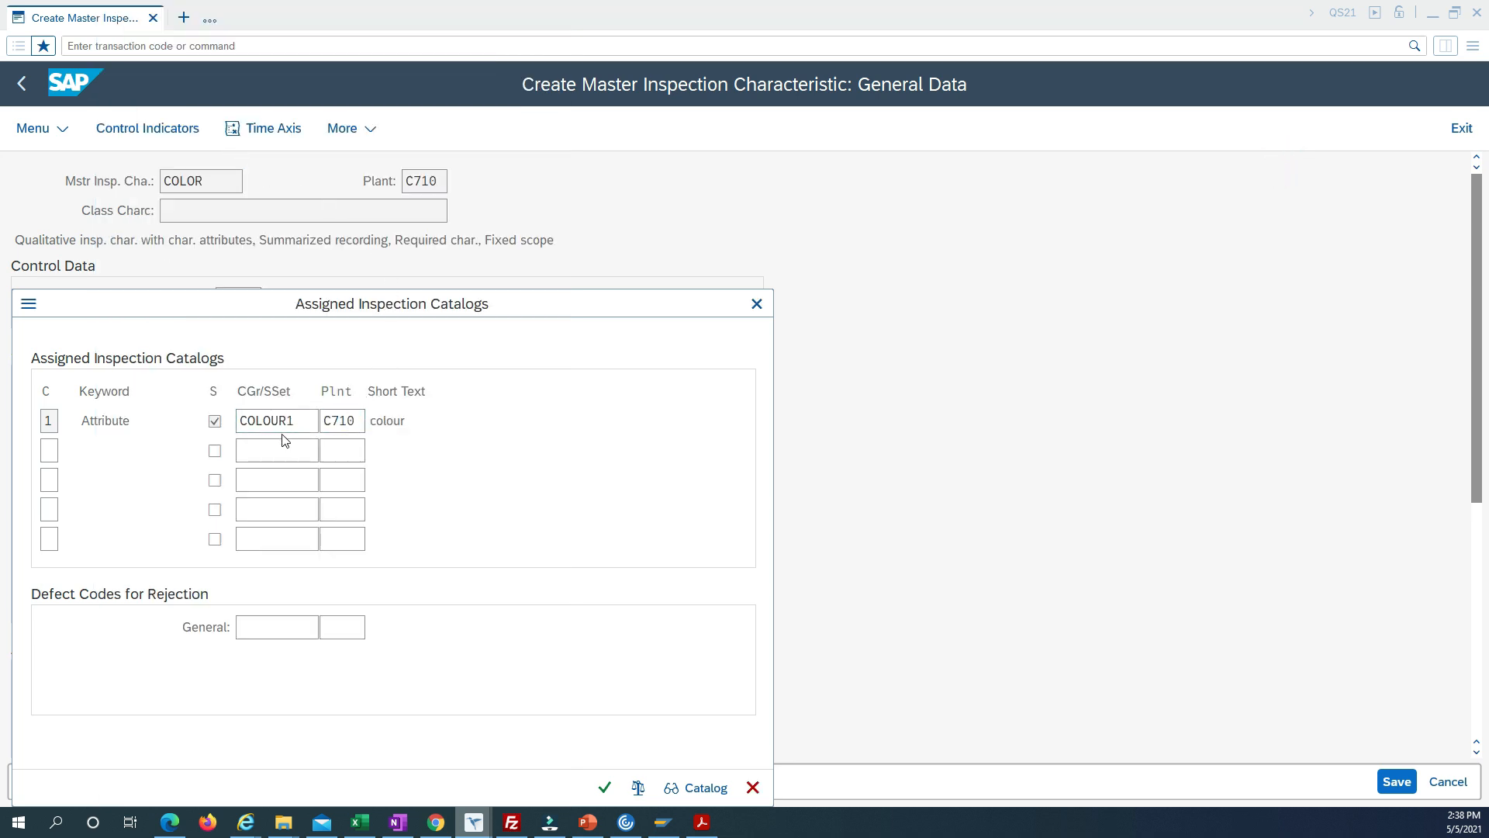
pyautogui.doubleClick(341, 421)
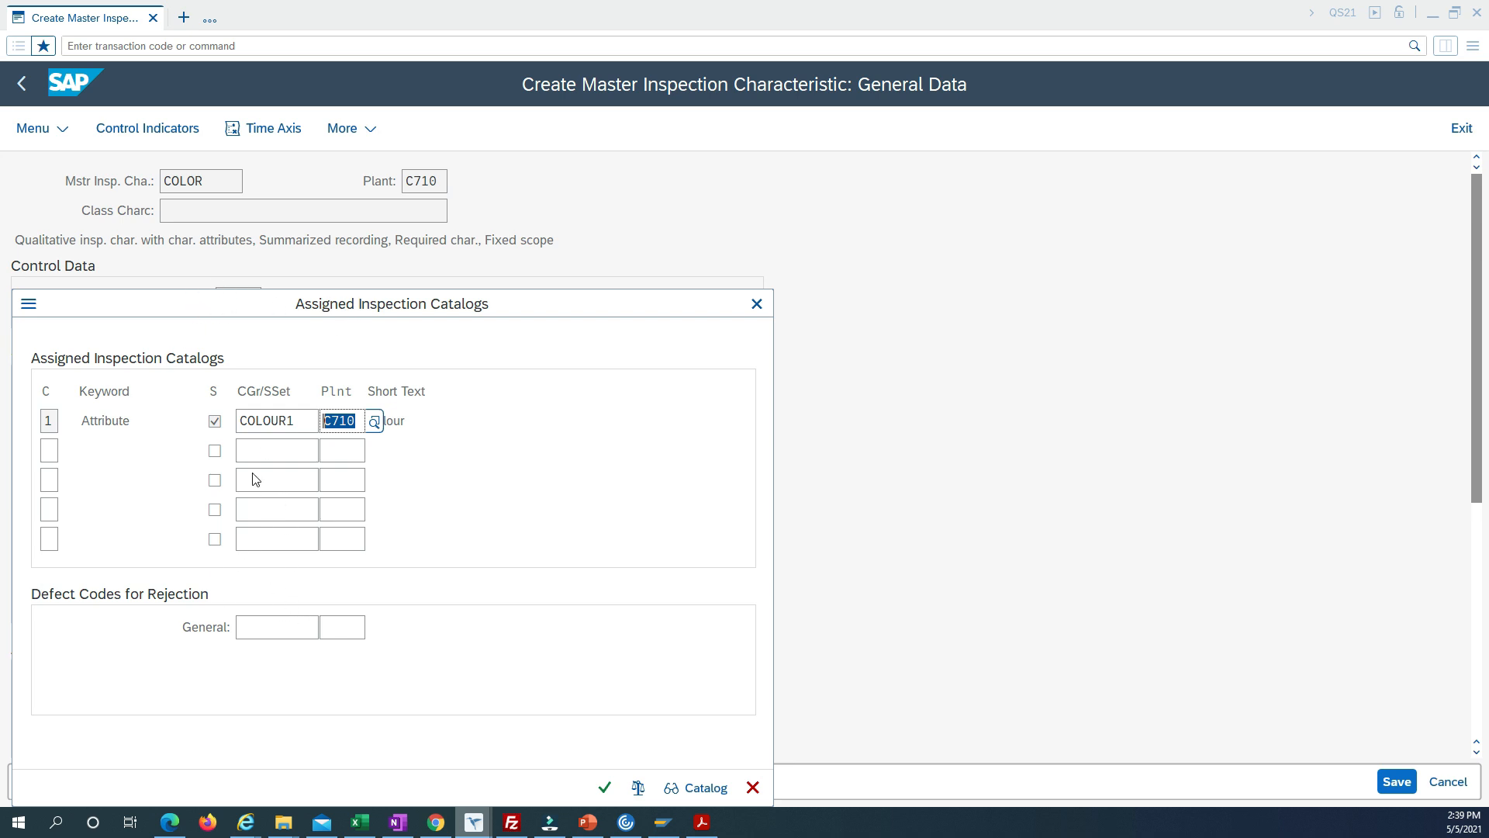
pyautogui.click(604, 788)
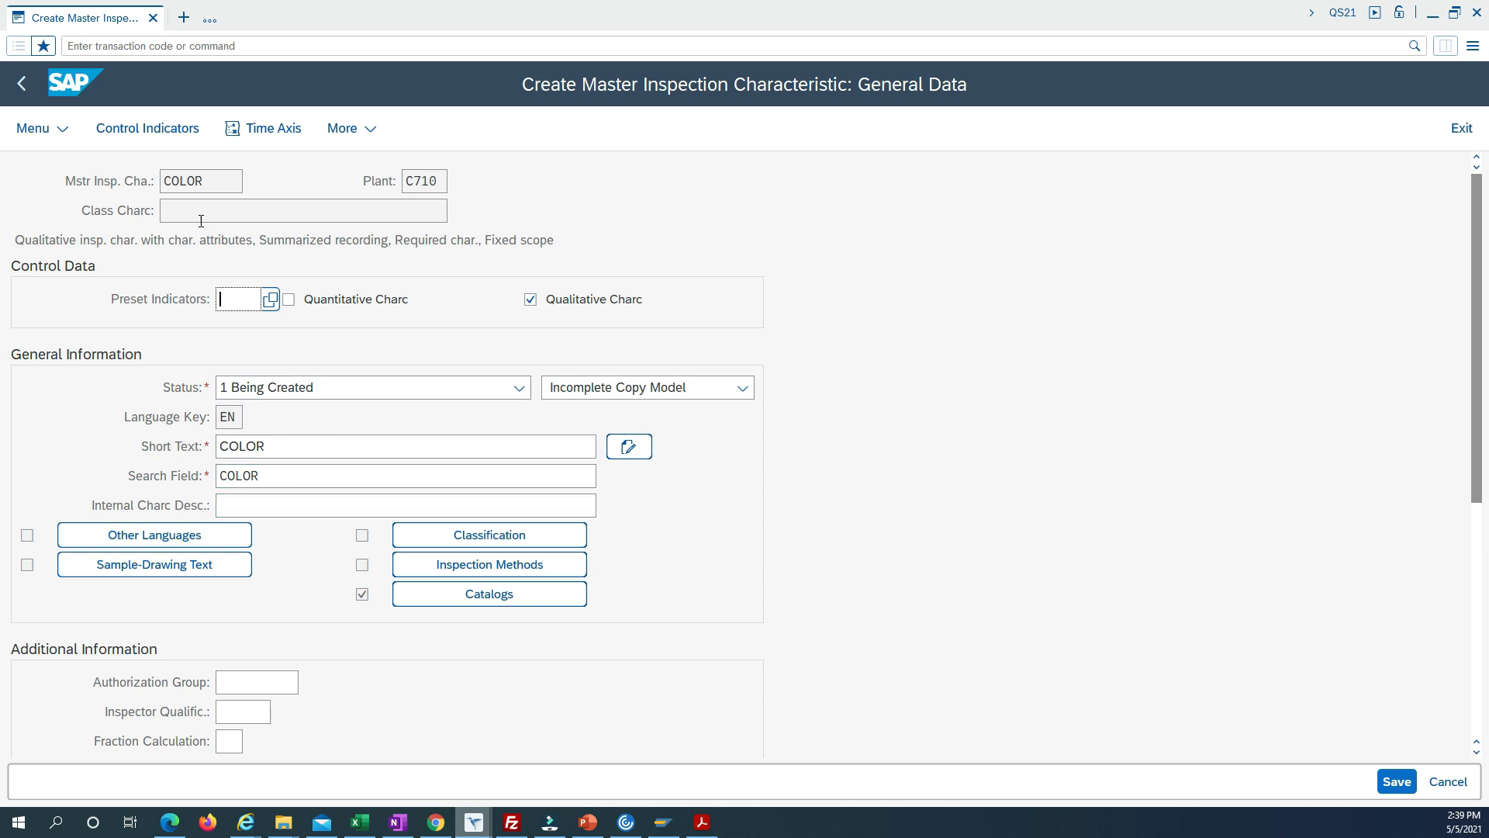
# Change the characteristic to 1 Complete Copy Model and set its status to 2 Released.
pyautogui.doubleClick(218, 182)
pyautogui.click(630, 389)
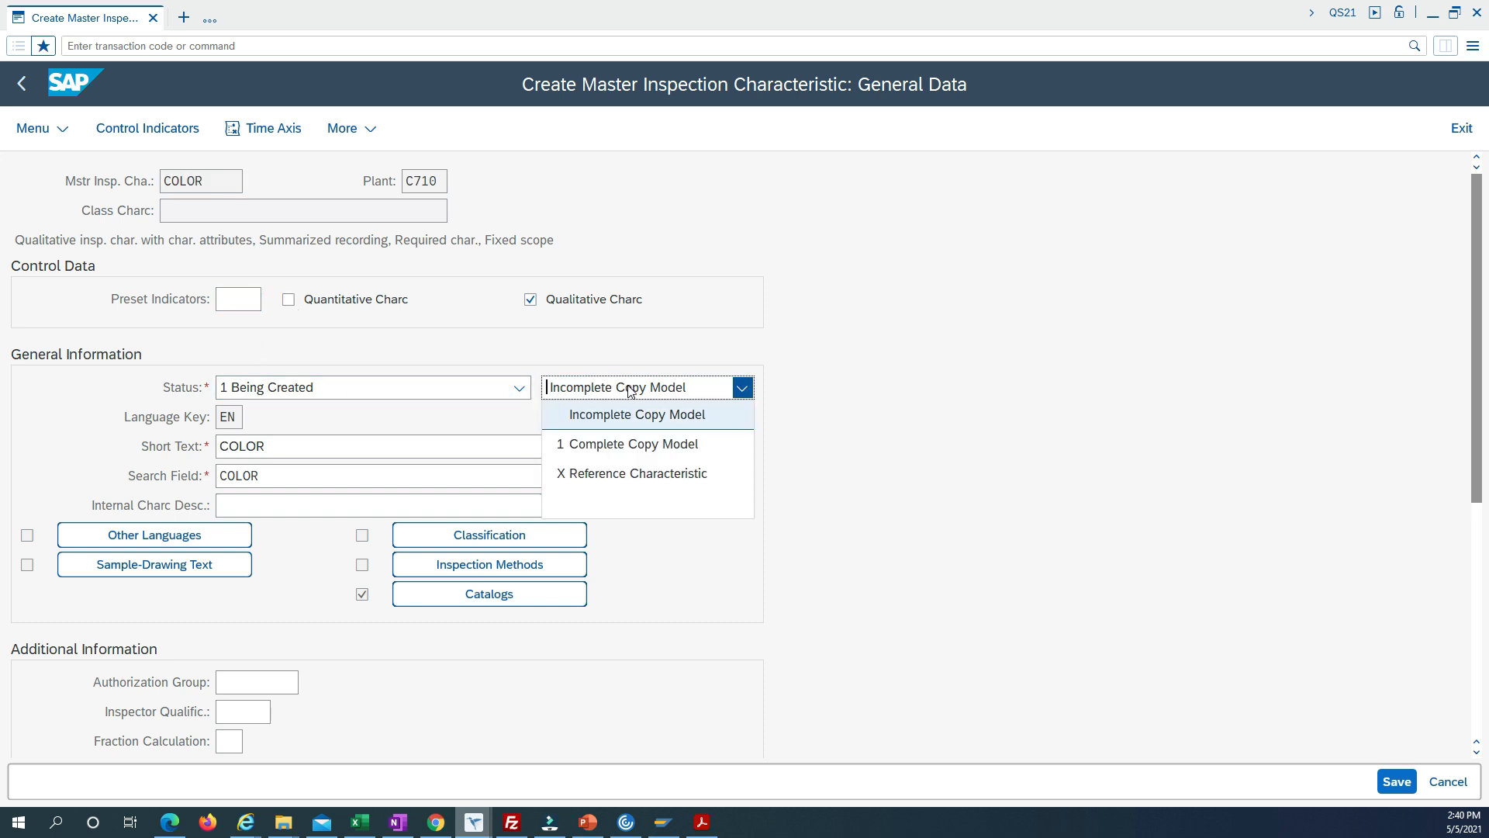
pyautogui.click(630, 446)
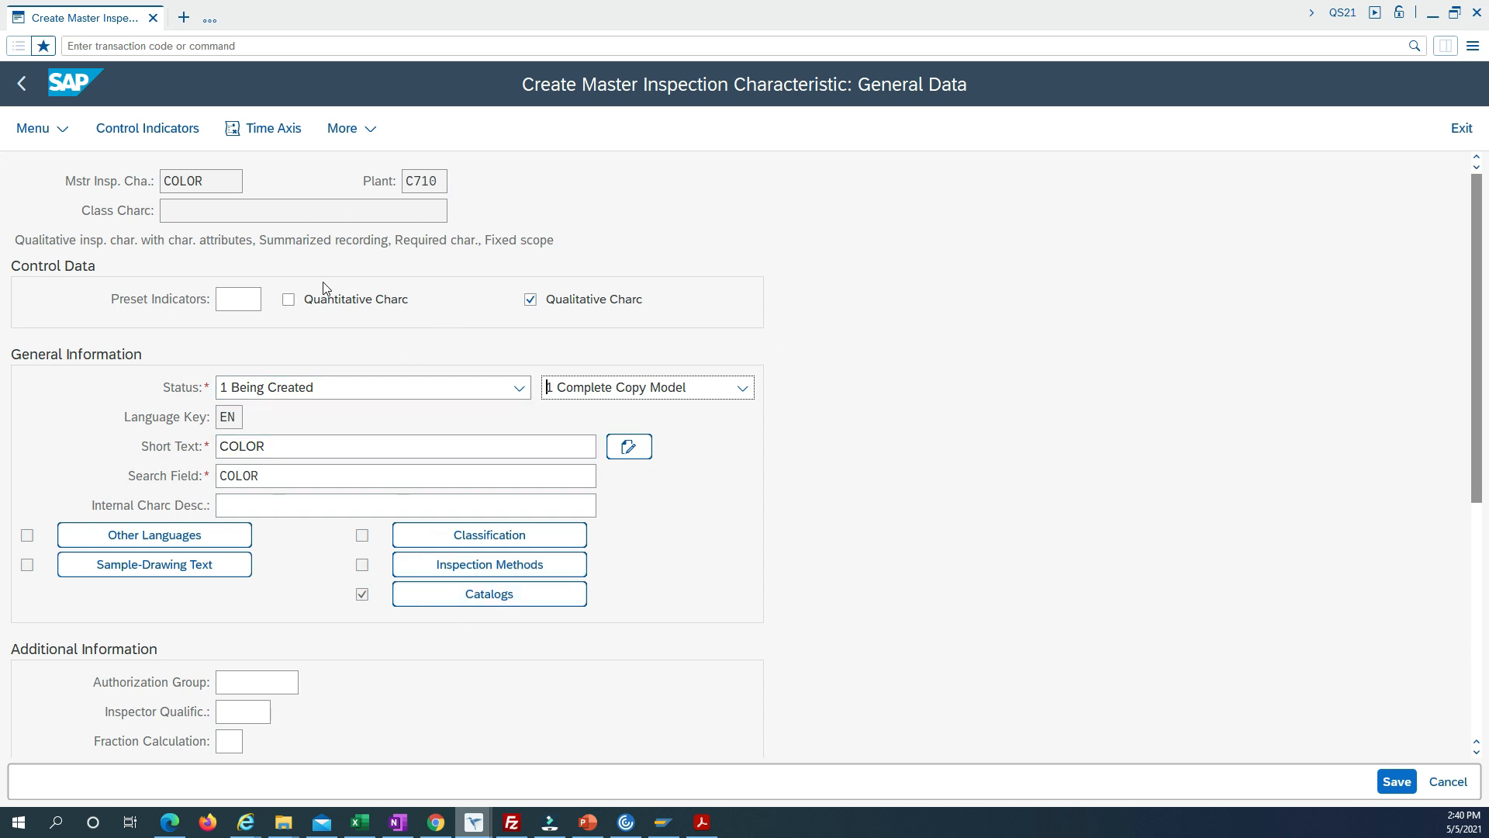
pyautogui.click(403, 388)
pyautogui.click(294, 445)
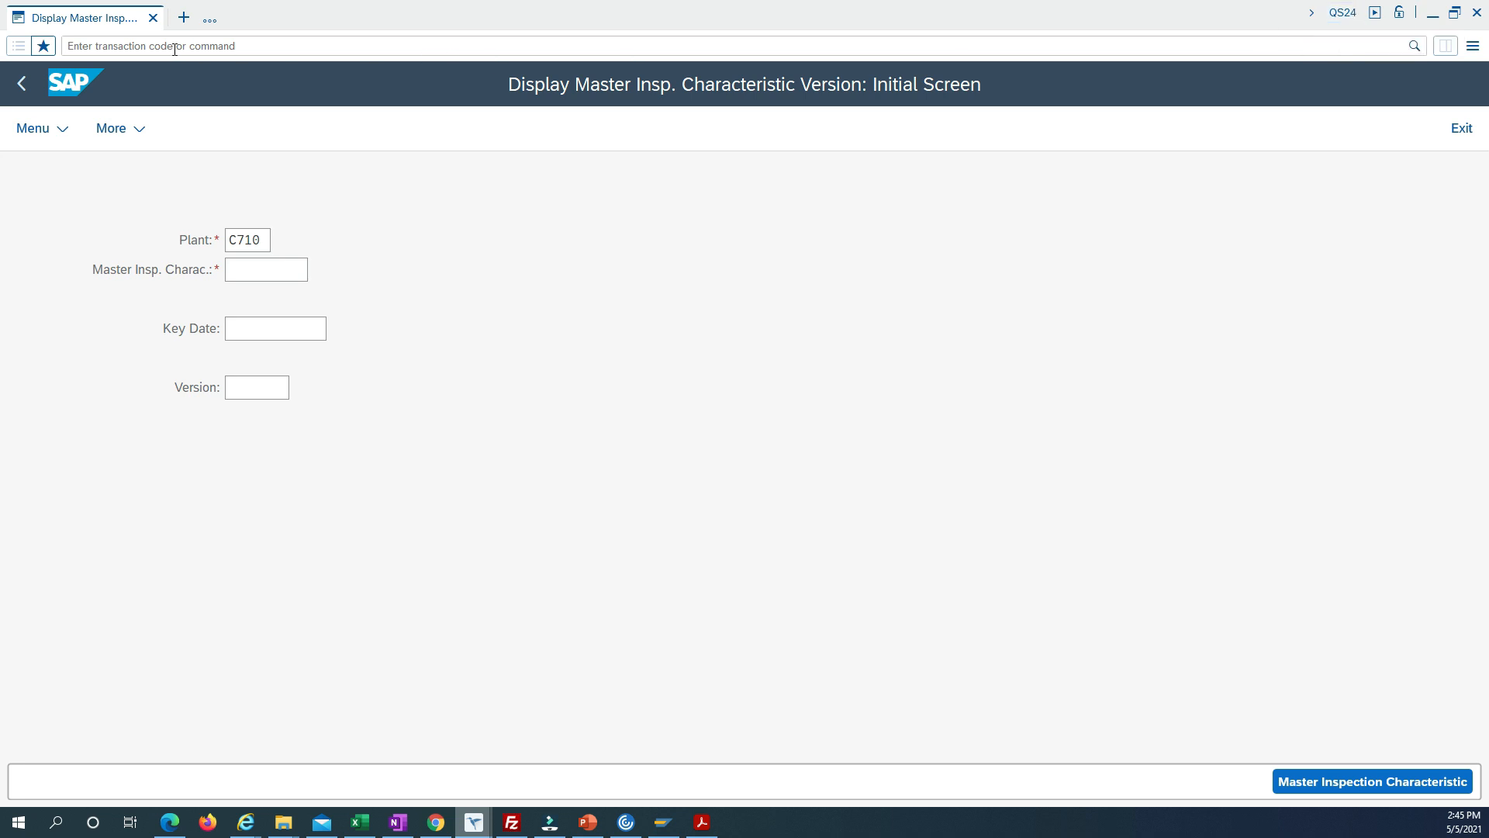
# Display the general data of master inspection characteristic COLOR in plant C710.
pyautogui.click(261, 239)
pyautogui.moveTo(261, 239); pyautogui.dragTo(221, 239)
pyautogui.click(272, 278)
pyautogui.write('C')
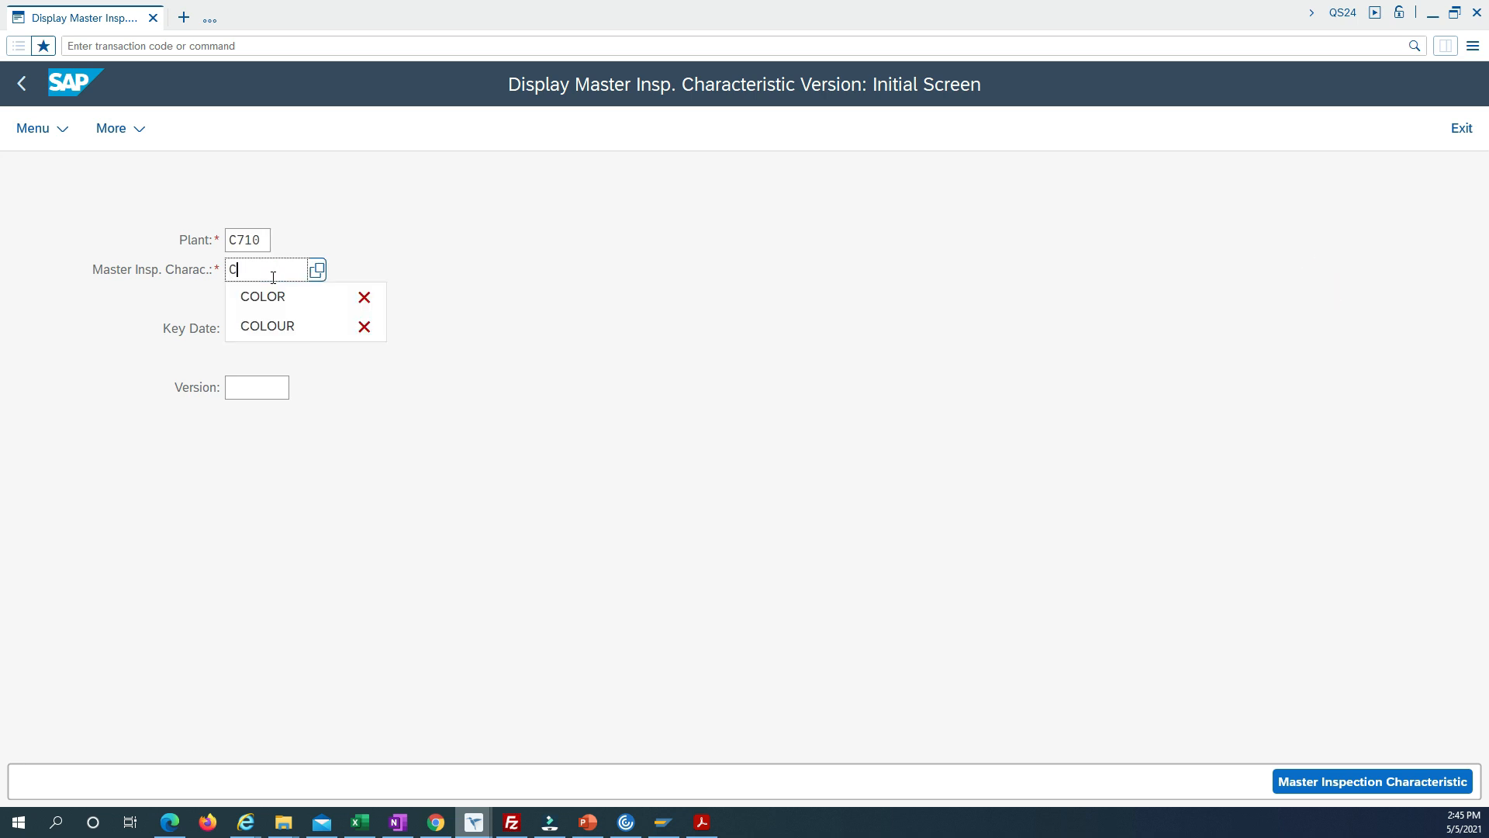
pyautogui.click(272, 296)
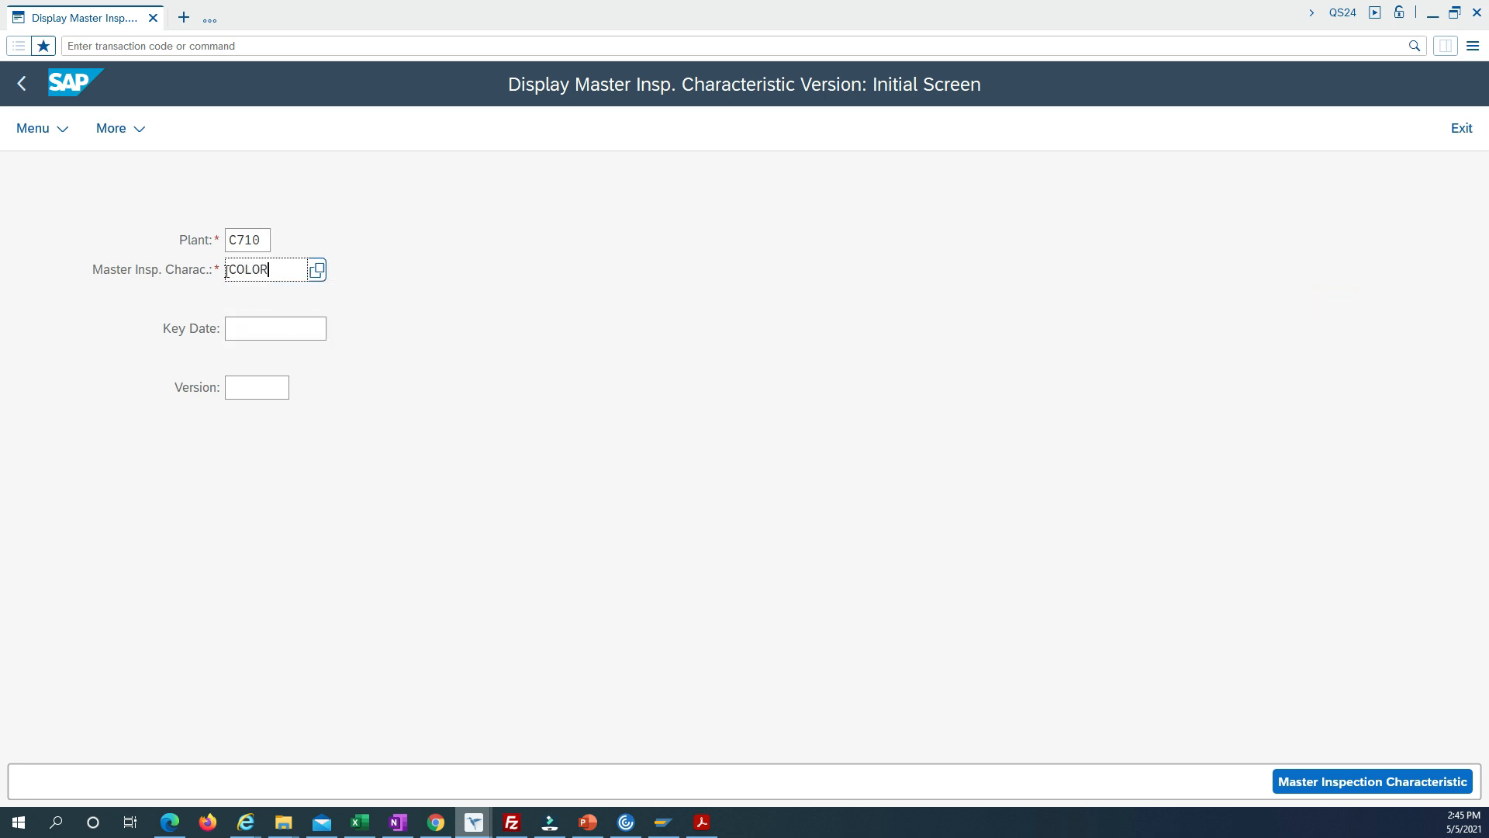
pyautogui.press('Return')
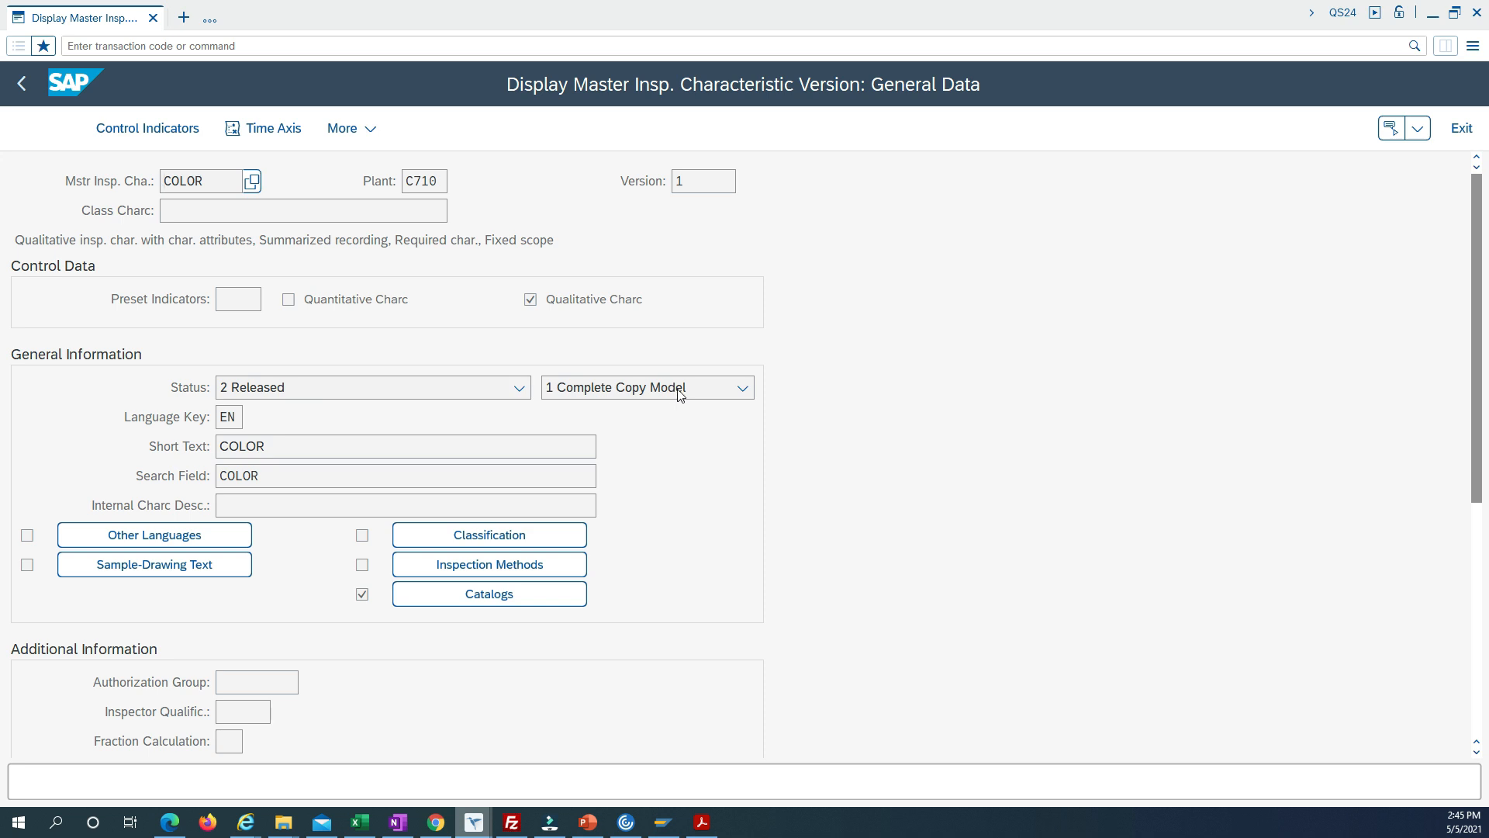
# Review the texts, assigned inspection catalogs and control indicators of the COLOR characteristic.
pyautogui.doubleClick(288, 447)
pyautogui.doubleClick(239, 472)
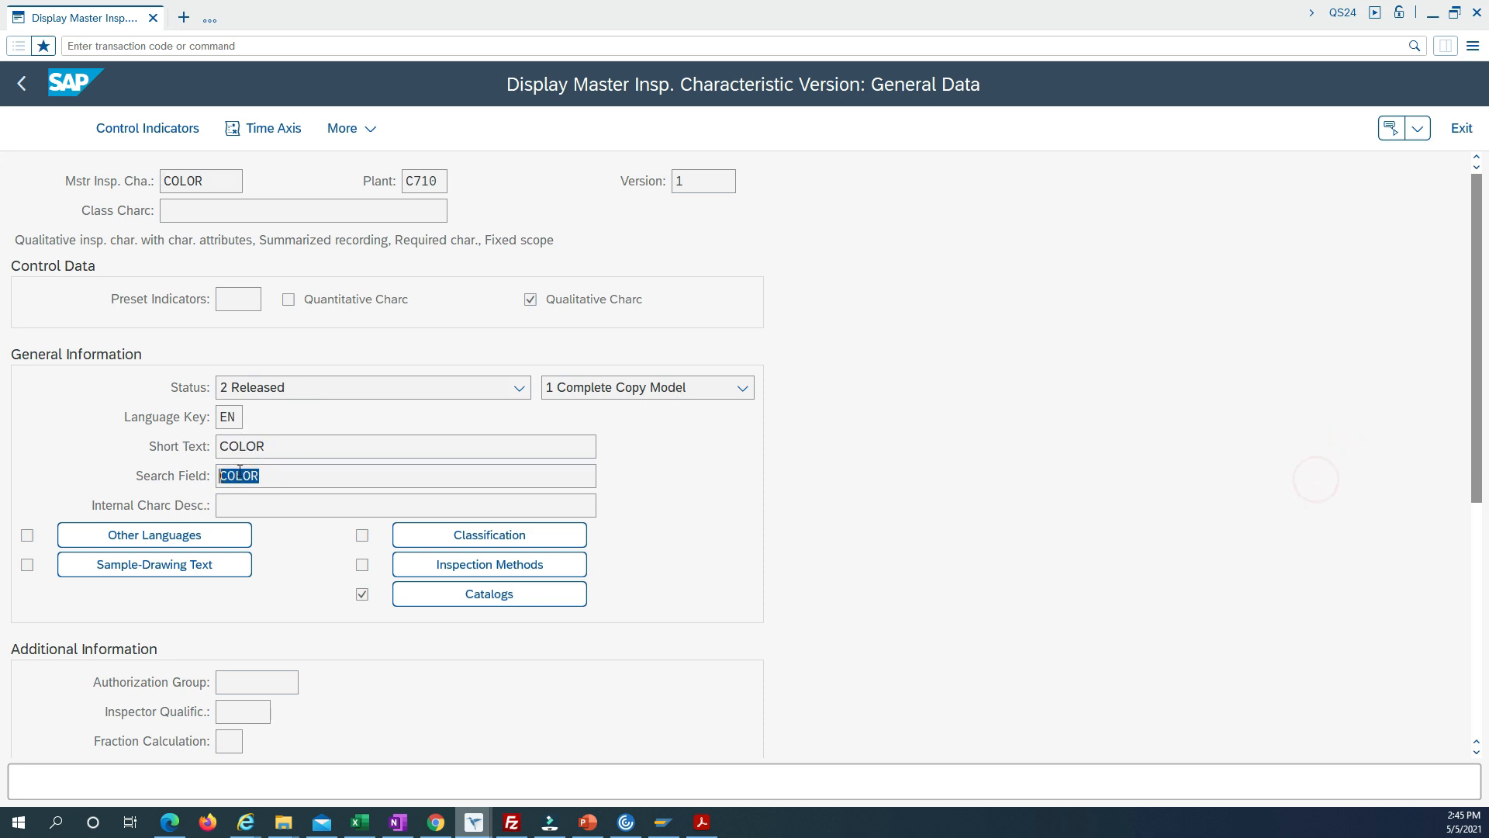
pyautogui.doubleClick(273, 447)
pyautogui.click(478, 605)
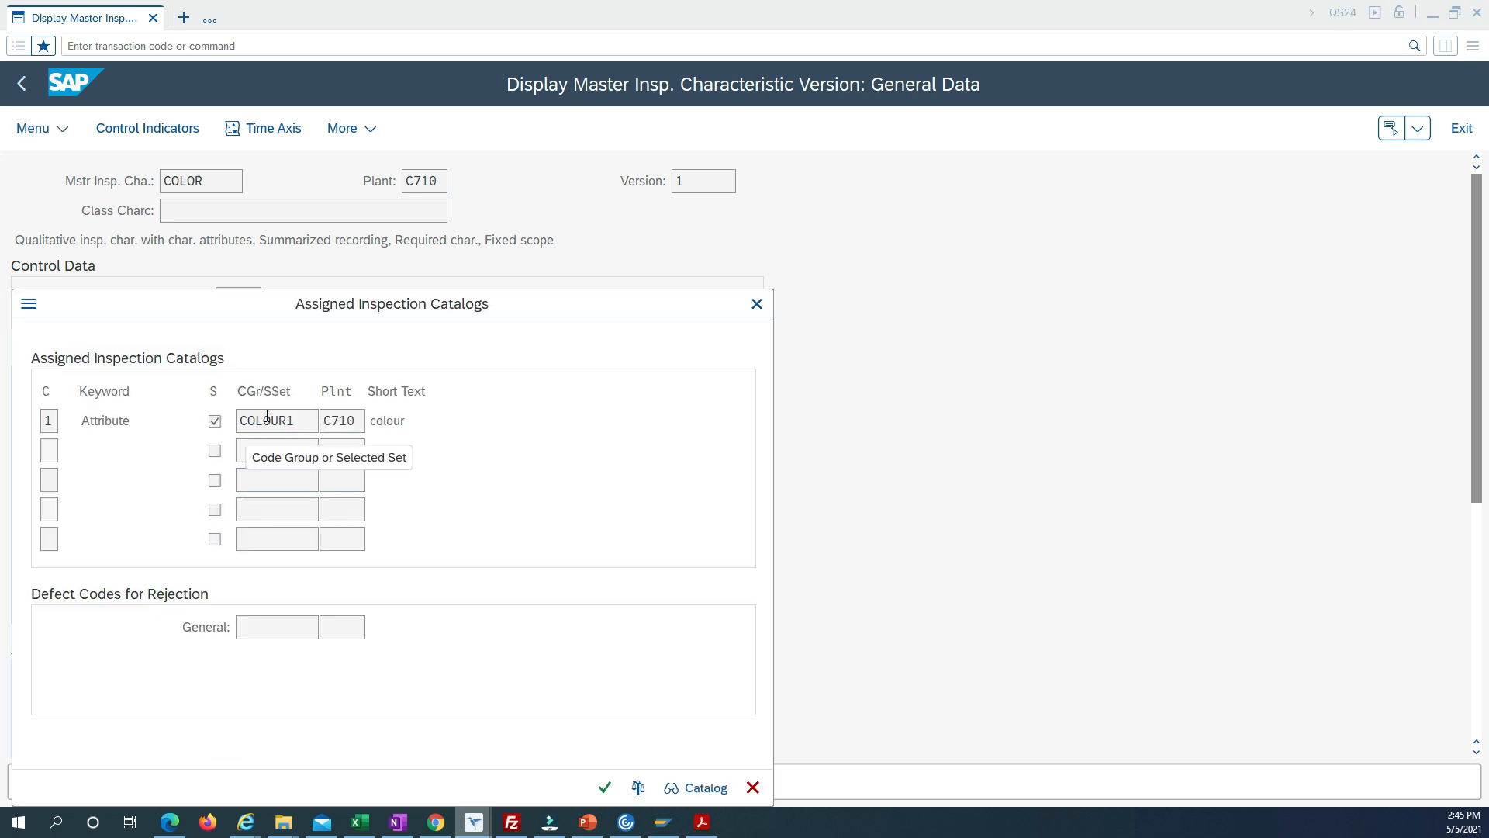
pyautogui.click(752, 788)
pyautogui.click(159, 133)
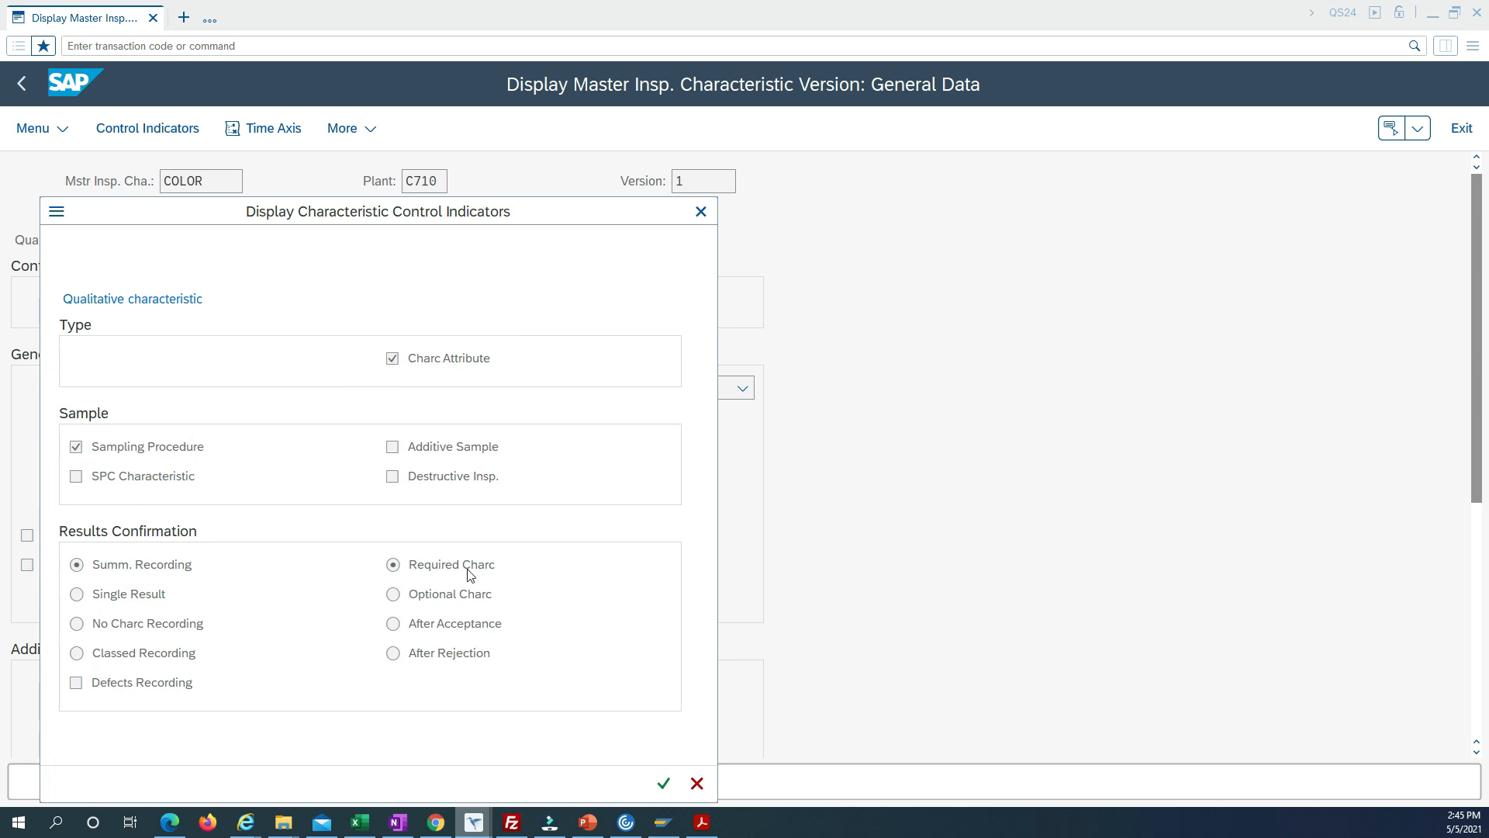
# Review the inspection scope, documentation, miscellaneous and print indicators of the COLOR characteristic and close its control indicators.
pyautogui.click(666, 785)
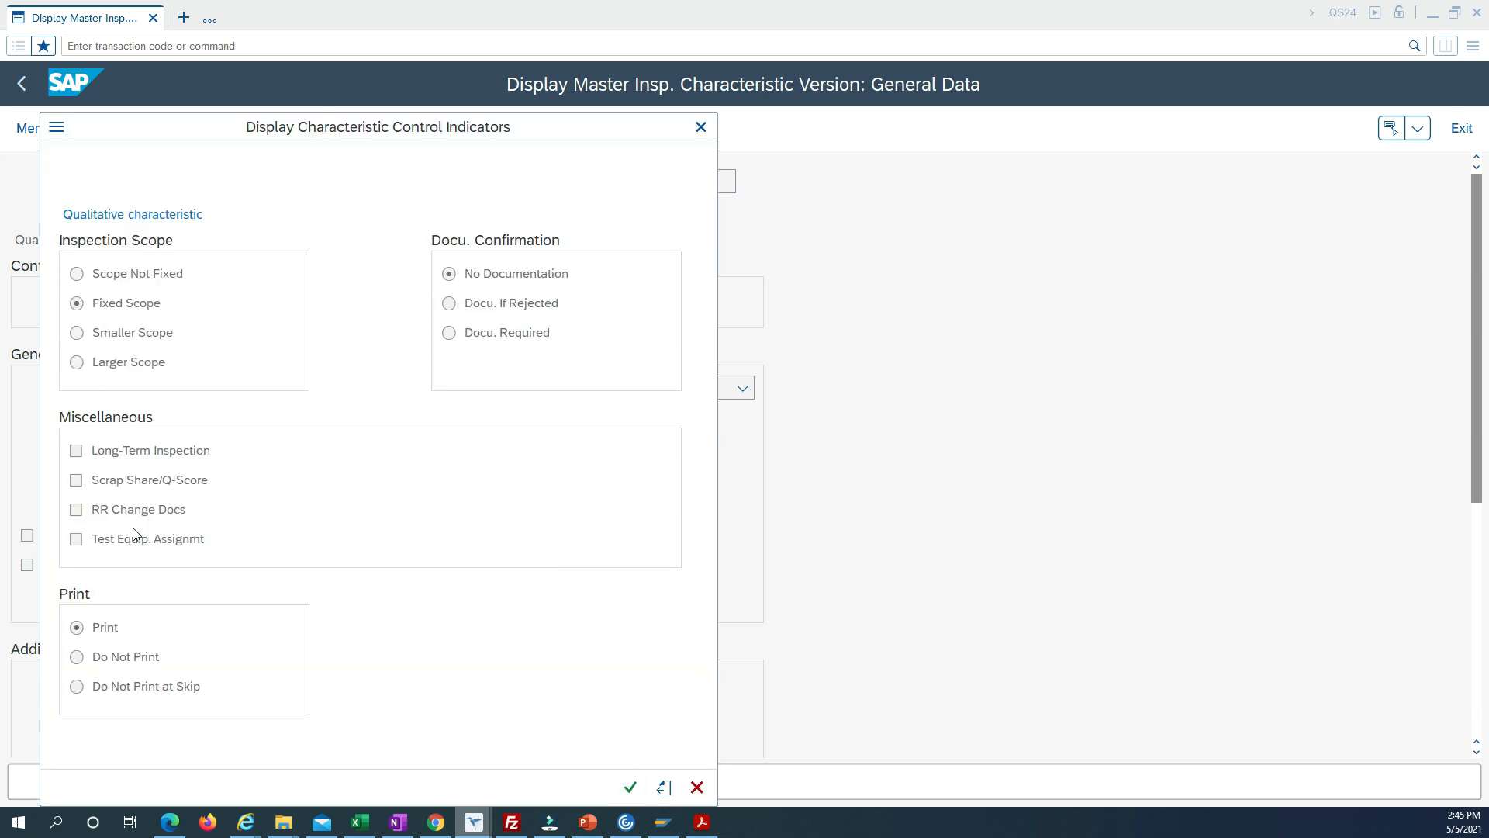
pyautogui.click(96, 634)
pyautogui.click(701, 128)
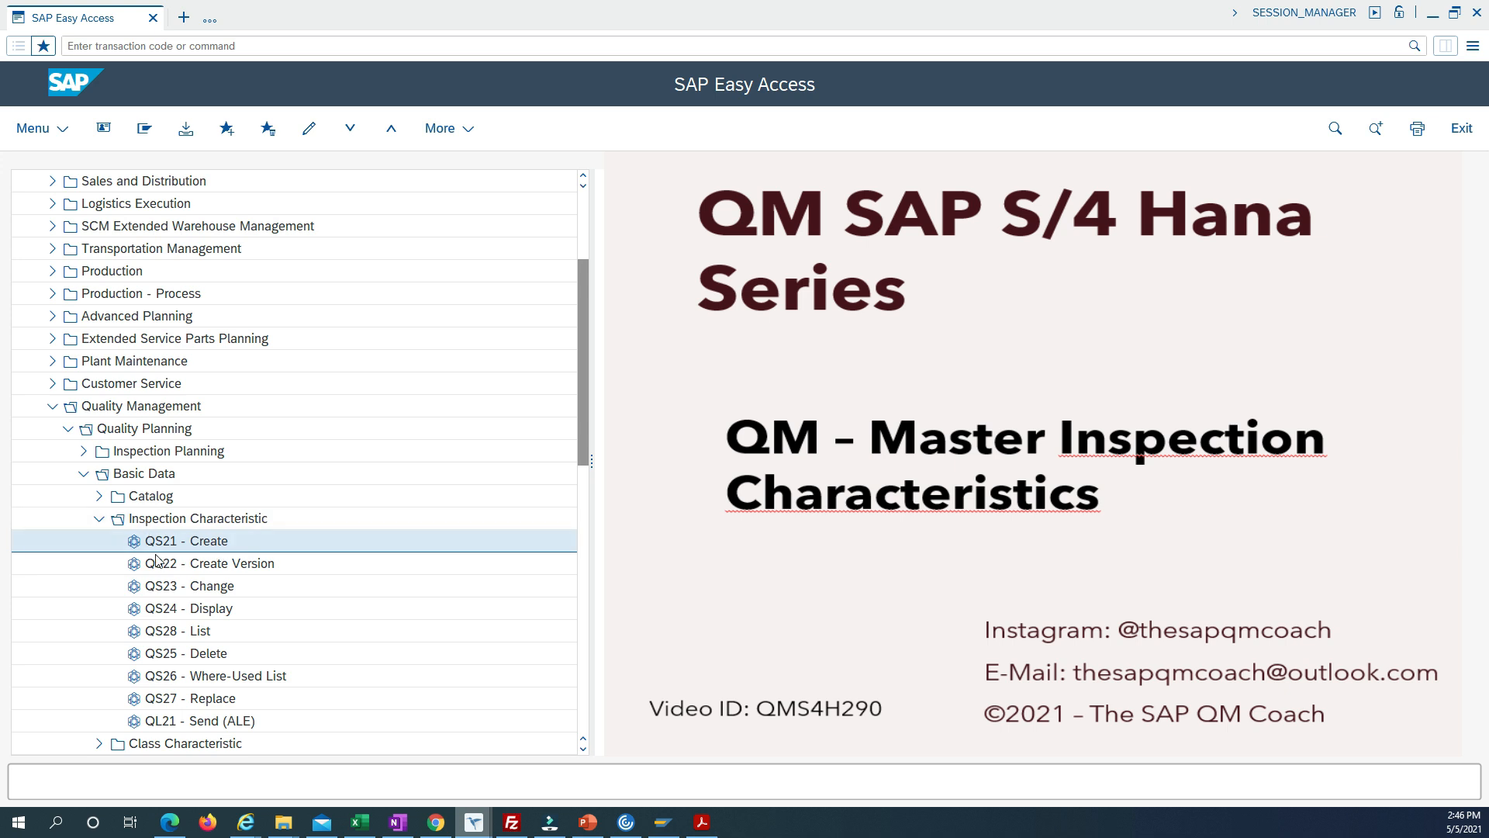
# Start creating the master inspection characteristic DIAMETER in plant C710.
pyautogui.doubleClick(187, 548)
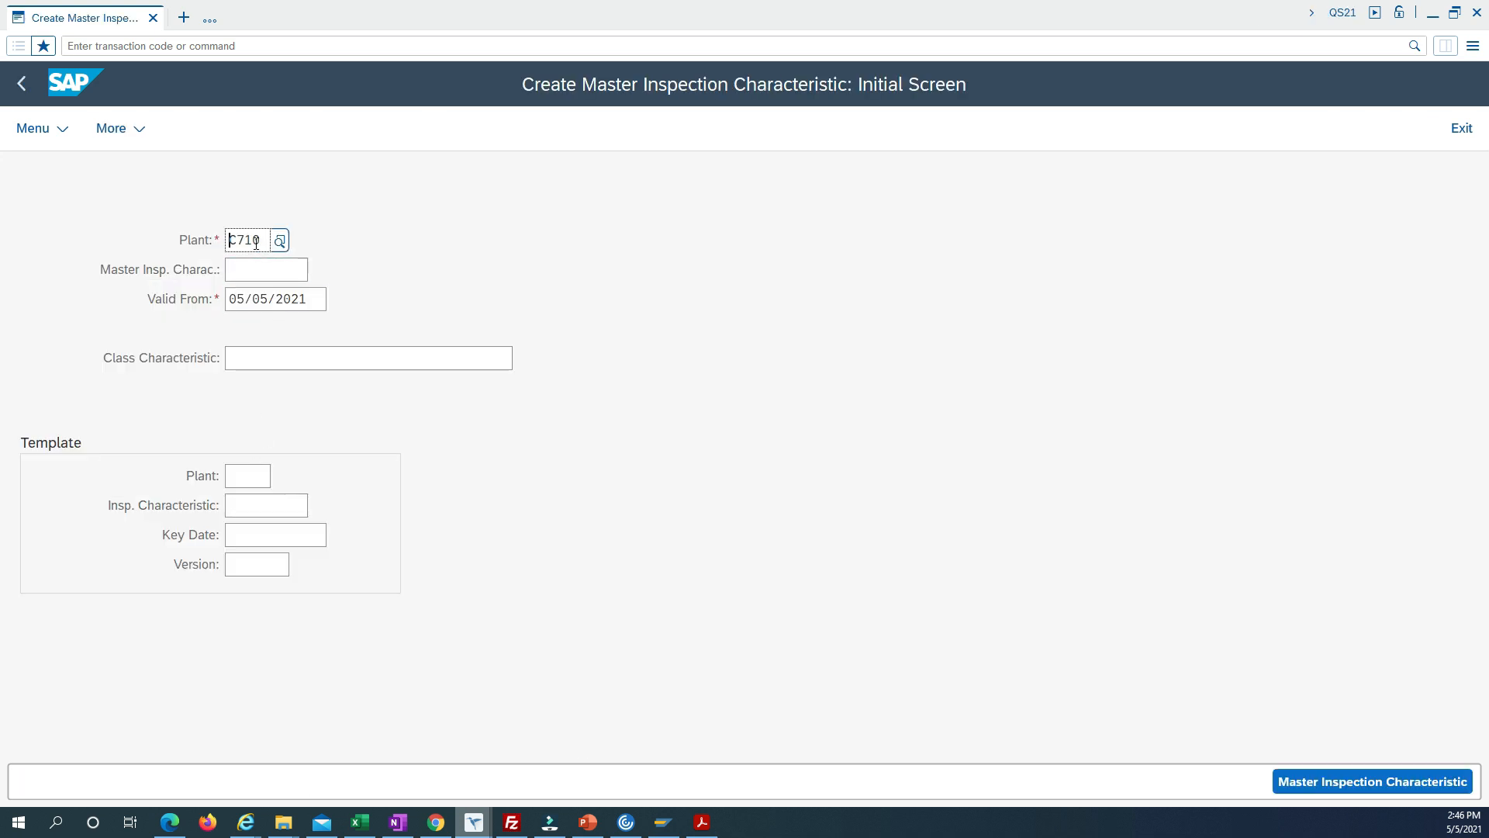
pyautogui.doubleClick(265, 238)
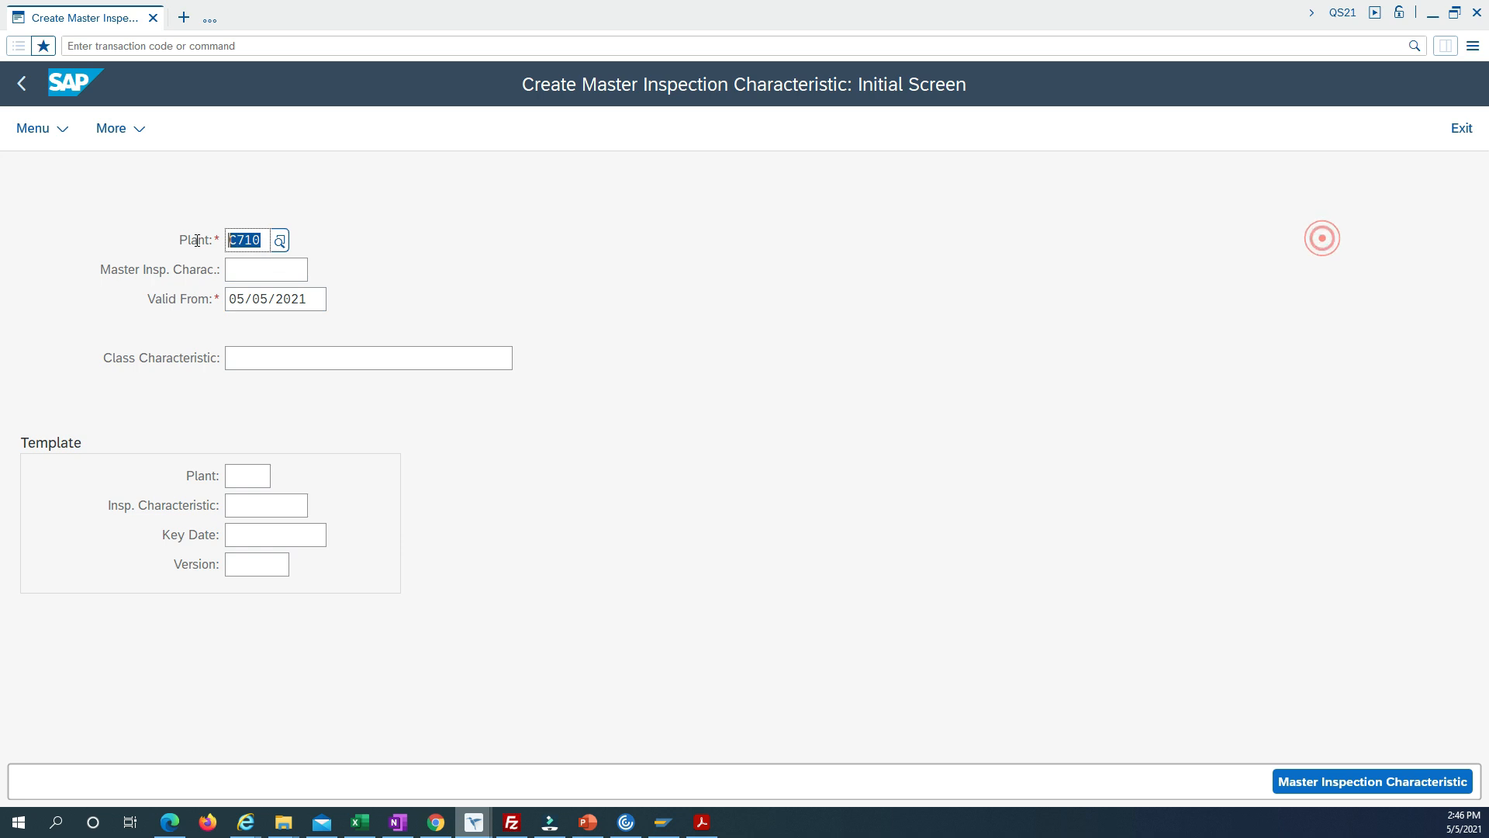
pyautogui.click(254, 275)
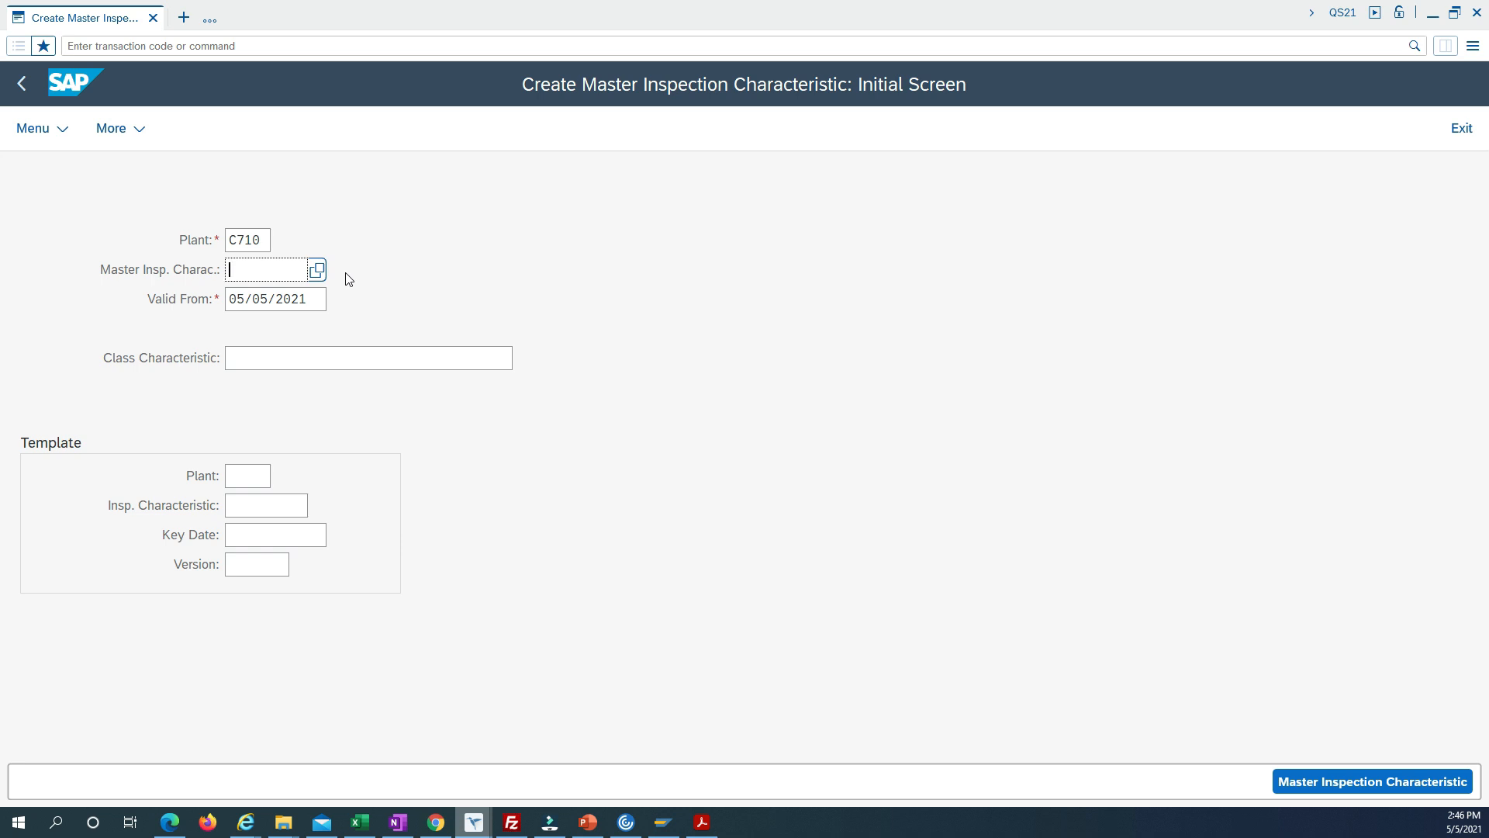
pyautogui.write('DIAMETER')
pyautogui.press('Return')
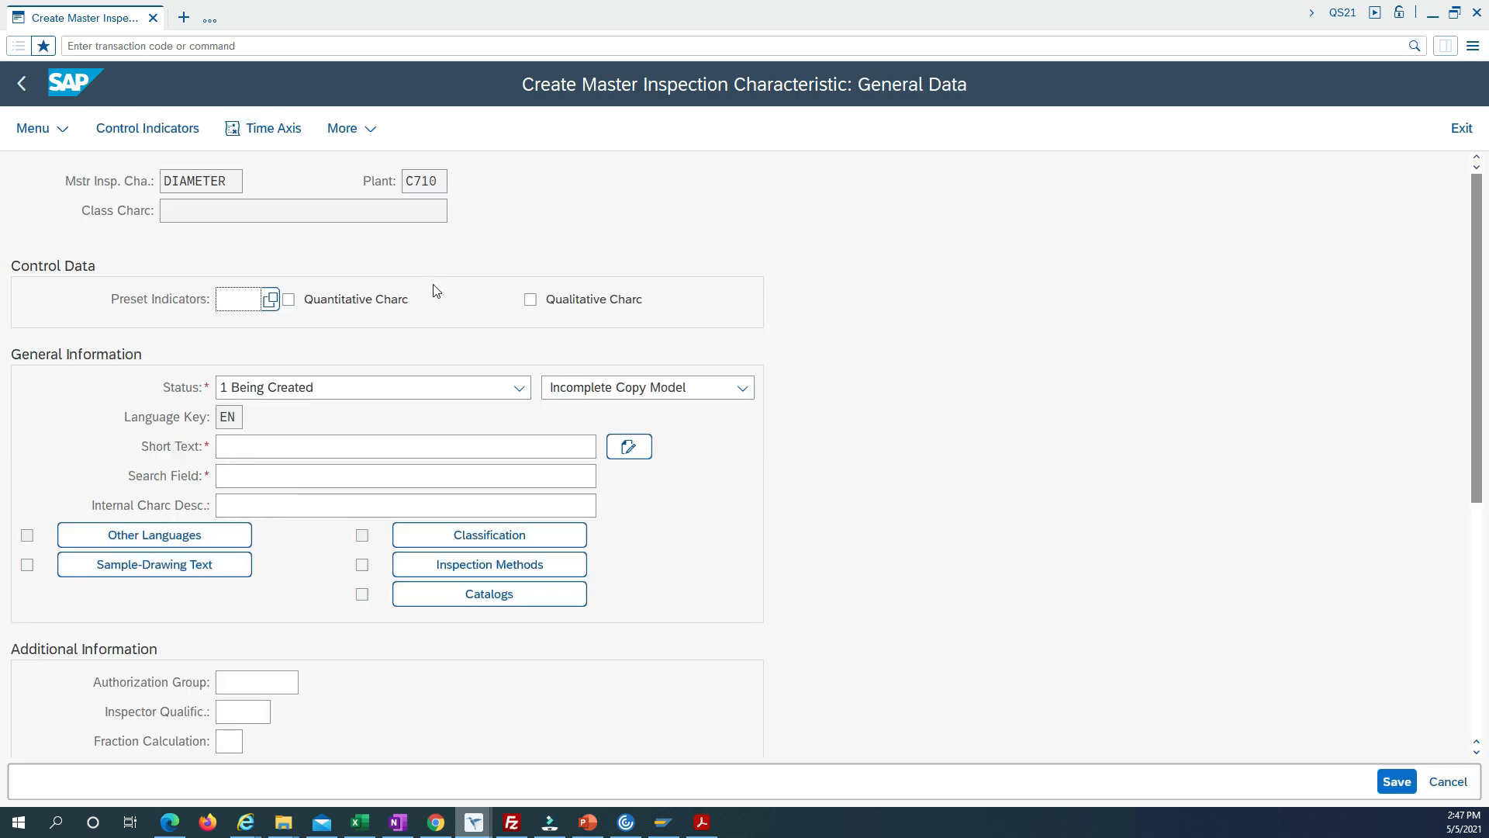
# Set the DIAMETER characteristic's copy model to 1 Complete Copy Model.
pyautogui.click(299, 395)
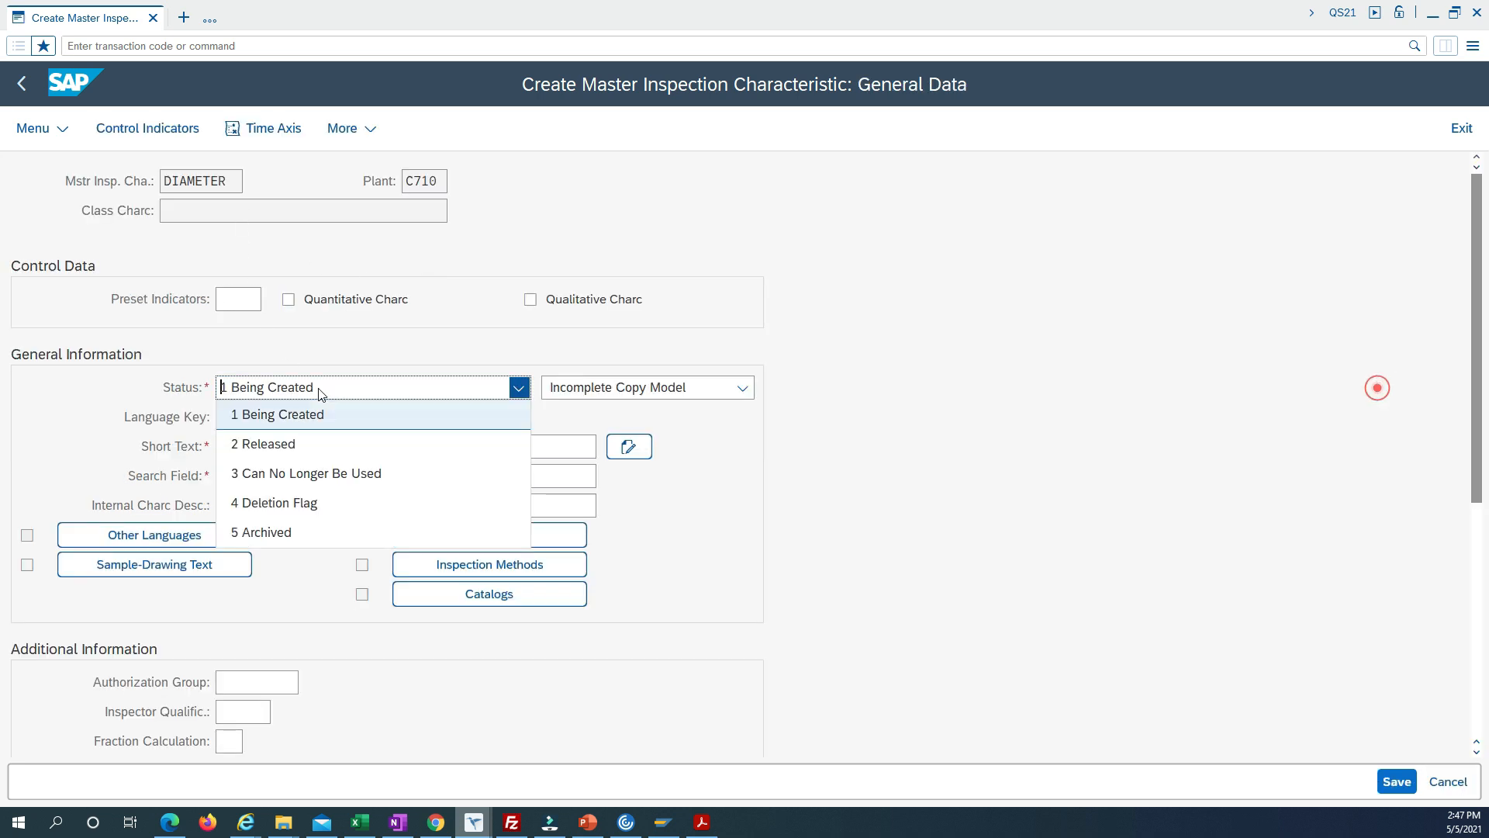
pyautogui.click(631, 391)
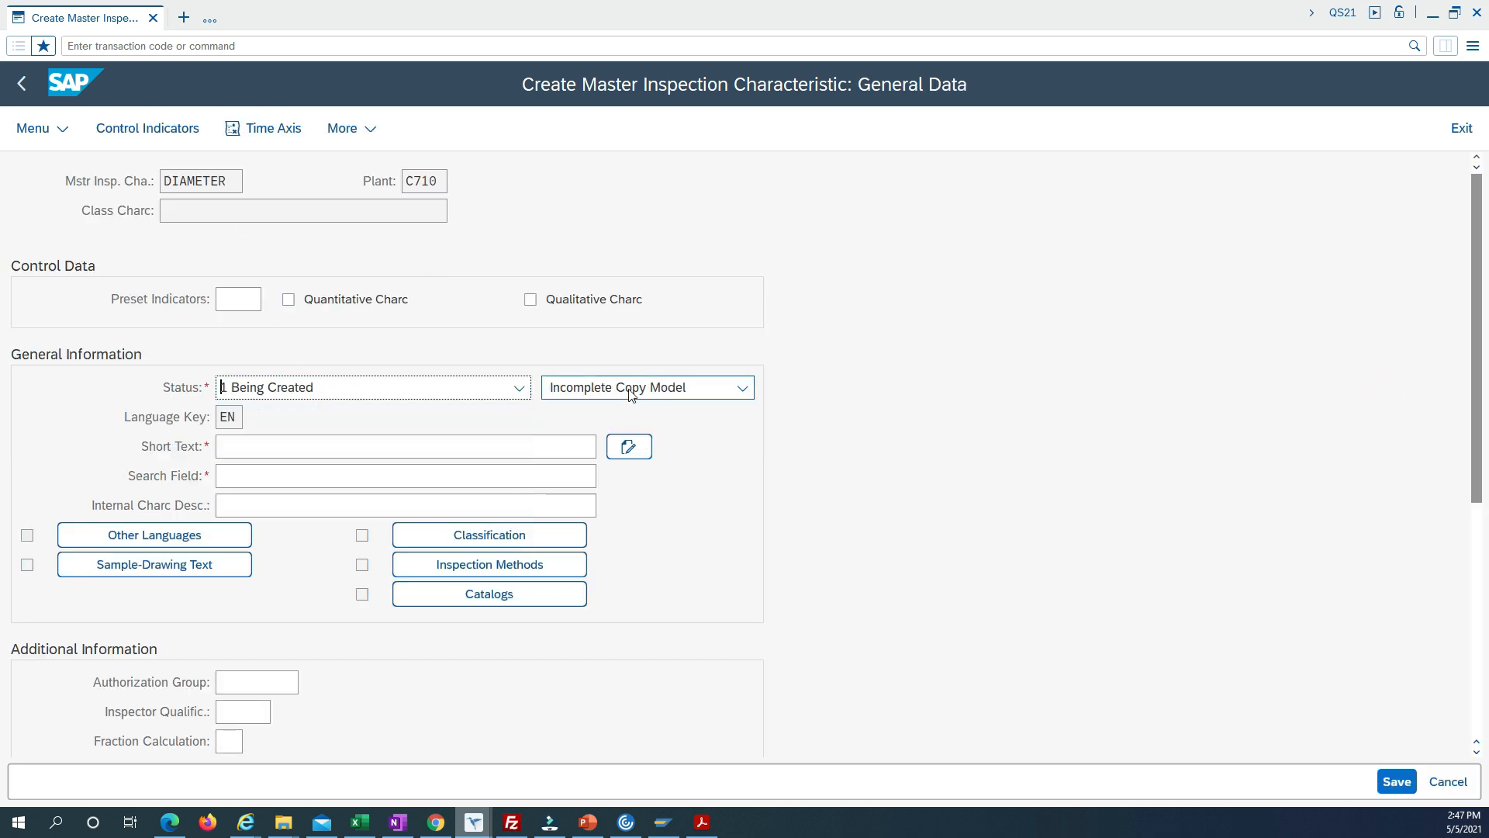
pyautogui.click(632, 442)
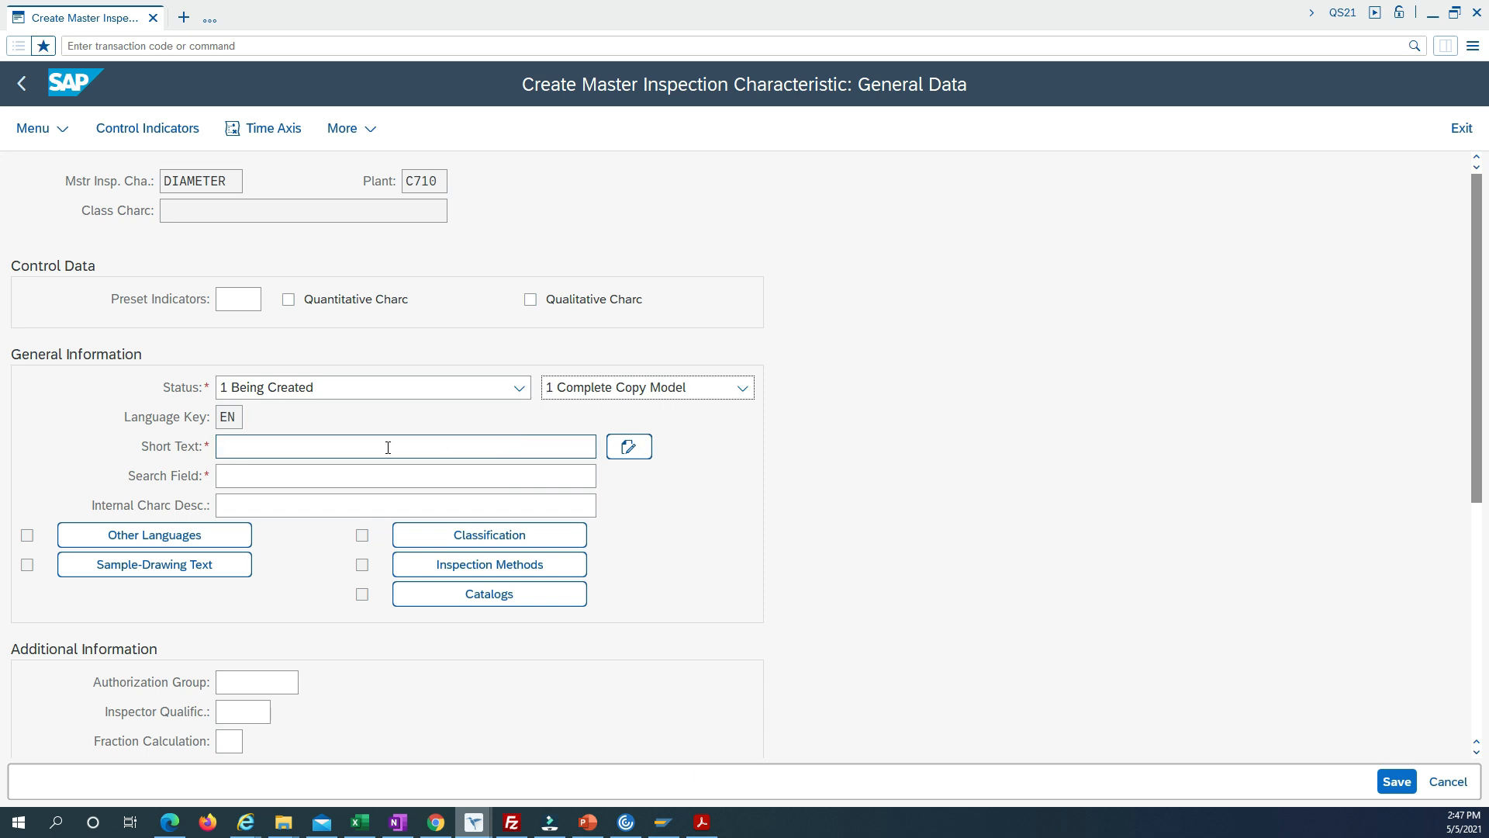
# Fill in the characteristic's short text and search field with DIAMETER.
pyautogui.click(320, 450)
pyautogui.write('DIAMETER')
pyautogui.moveTo(231, 183); pyautogui.dragTo(164, 186)
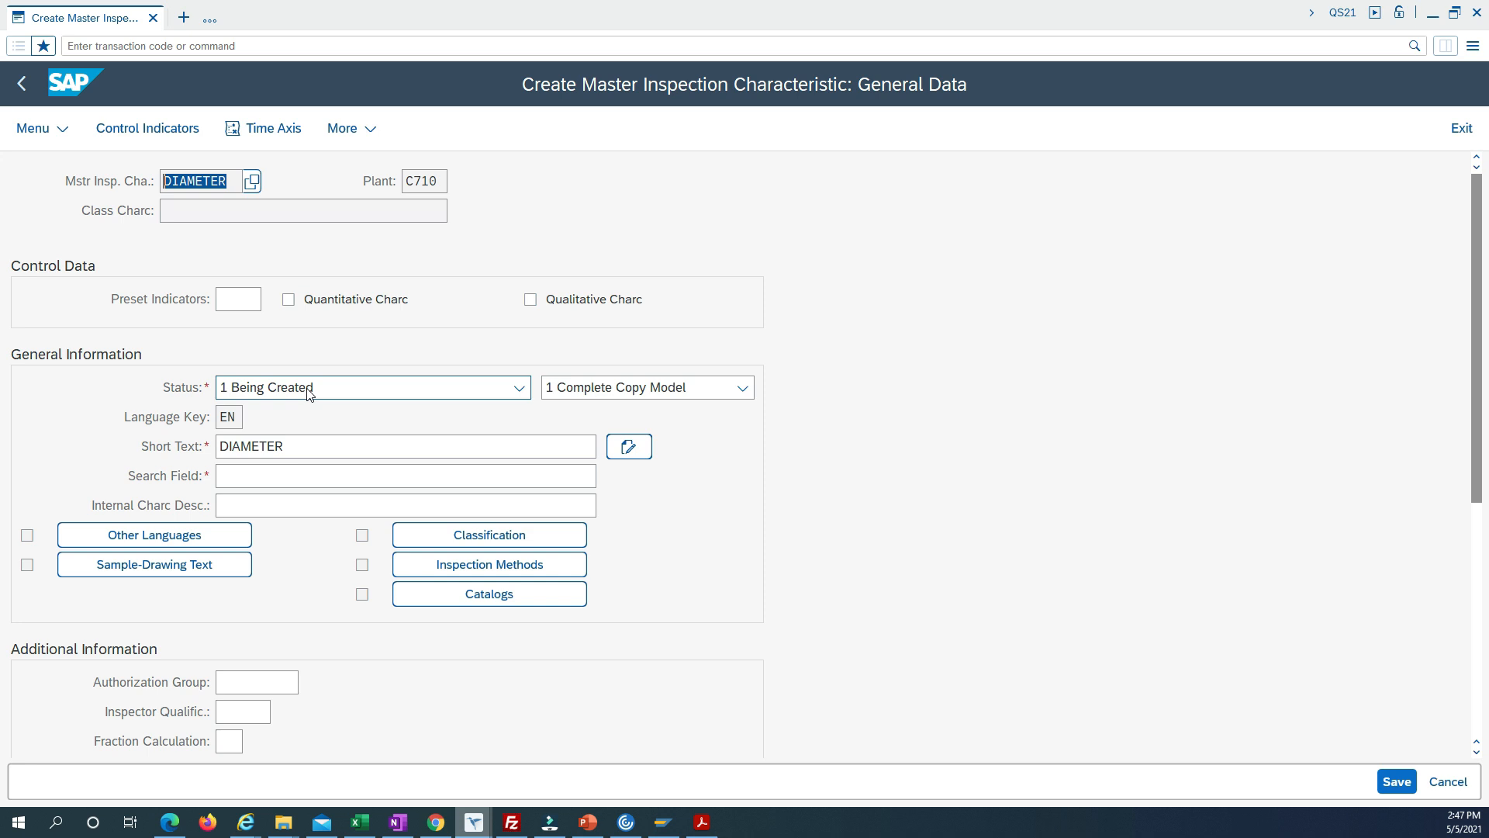
pyautogui.click(305, 469)
pyautogui.hotkey('shift', 'Tab')
pyautogui.press('Home')
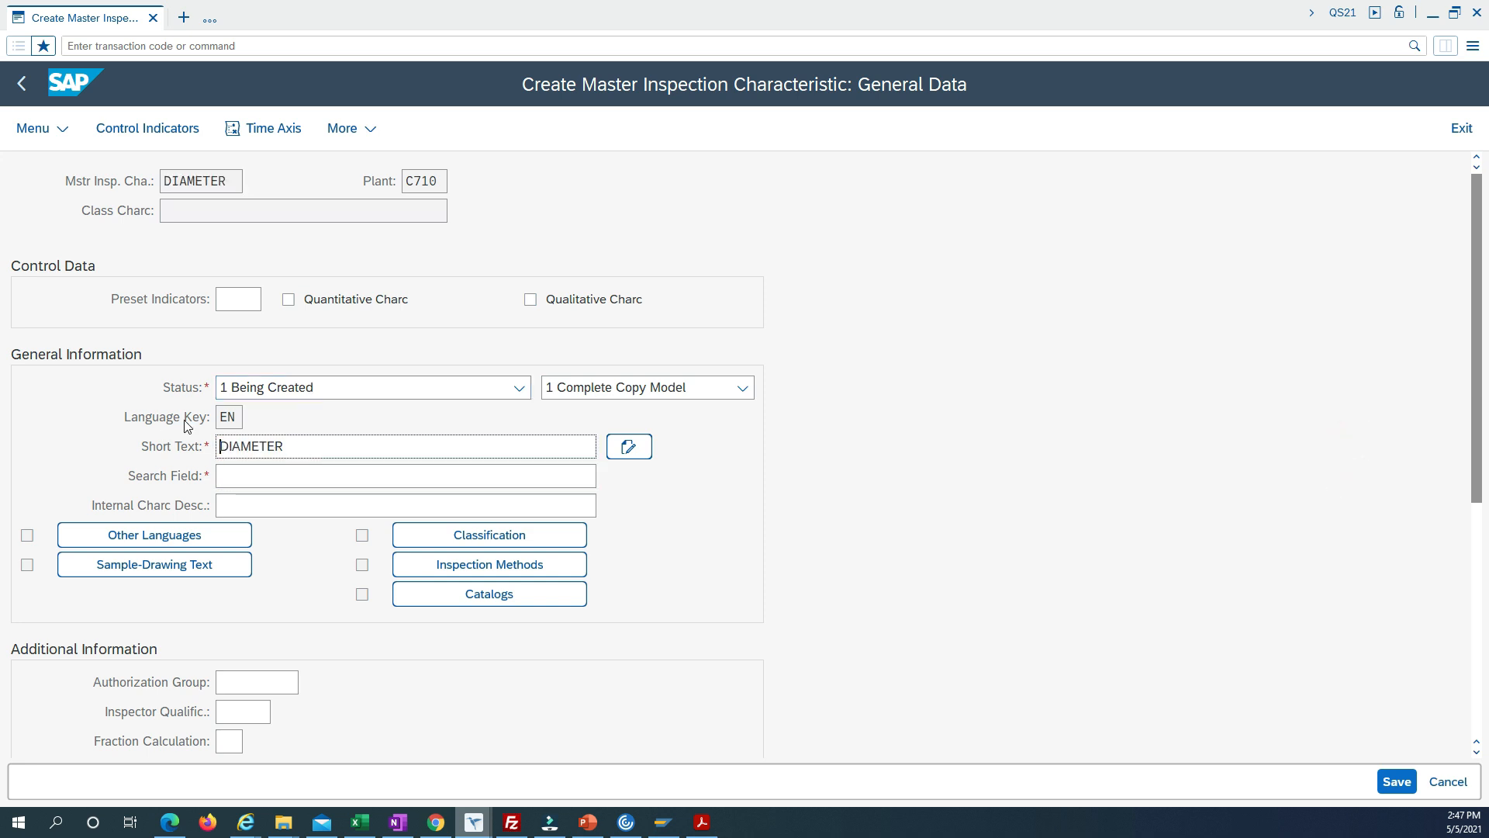
pyautogui.click(266, 479)
pyautogui.hotkey('ctrl', 'v')
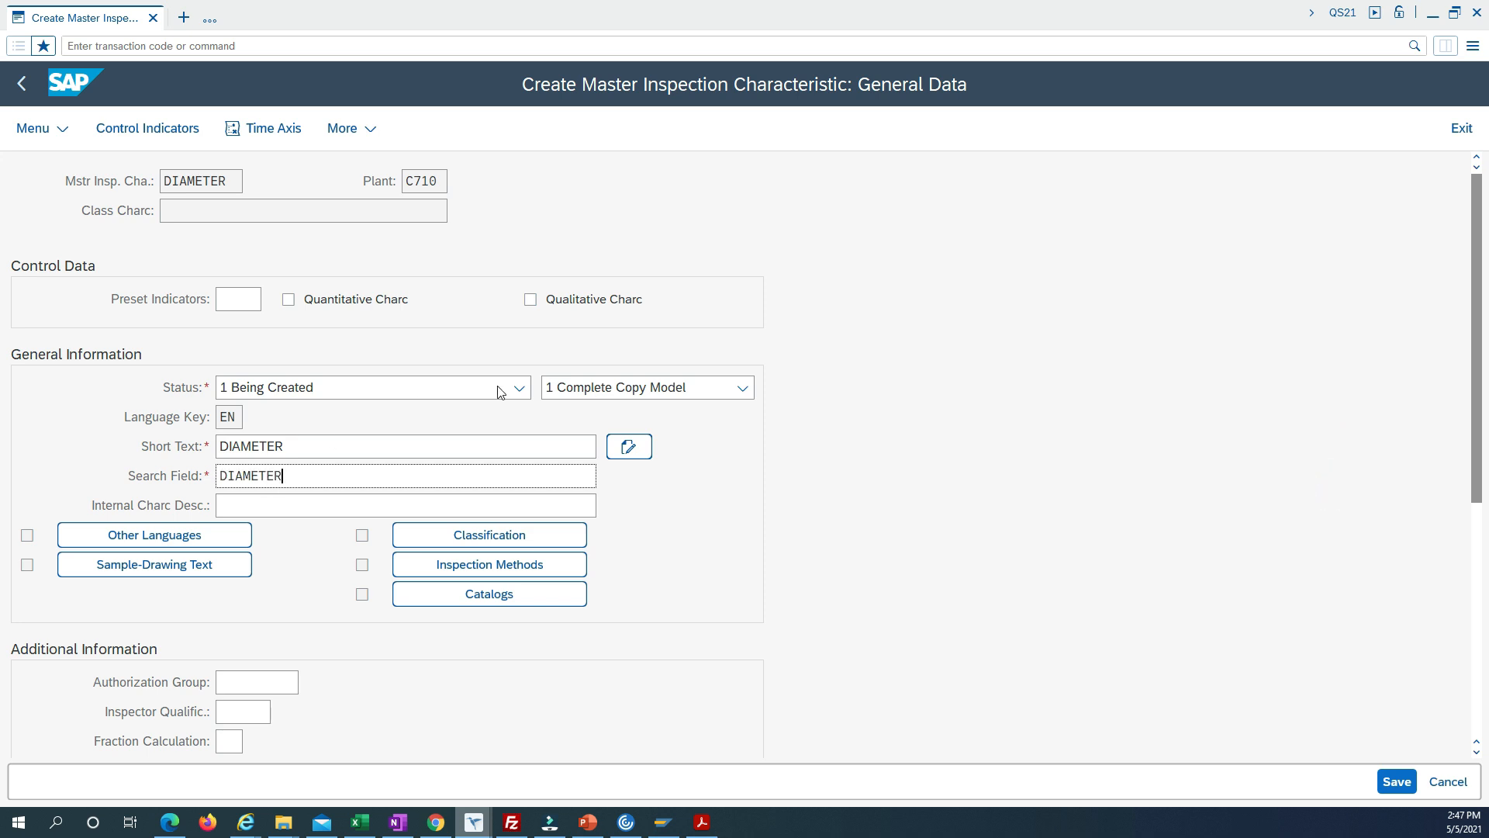
# Make the characteristic quantitative with lower and upper specification limits and a sampling procedure, accepting the other control indicators and leaving the tolerance key blank.
pyautogui.click(289, 300)
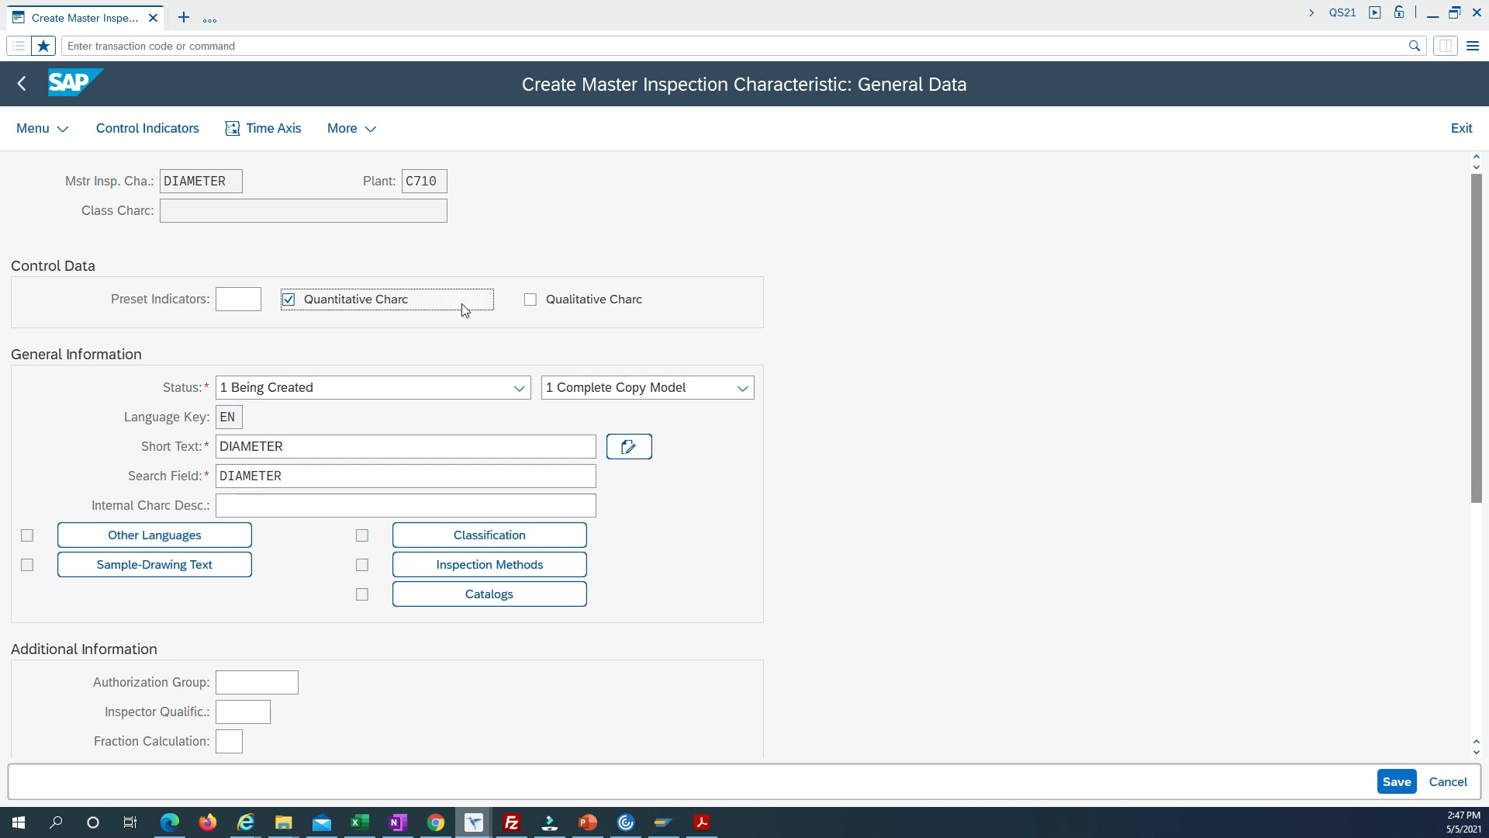
pyautogui.click(159, 136)
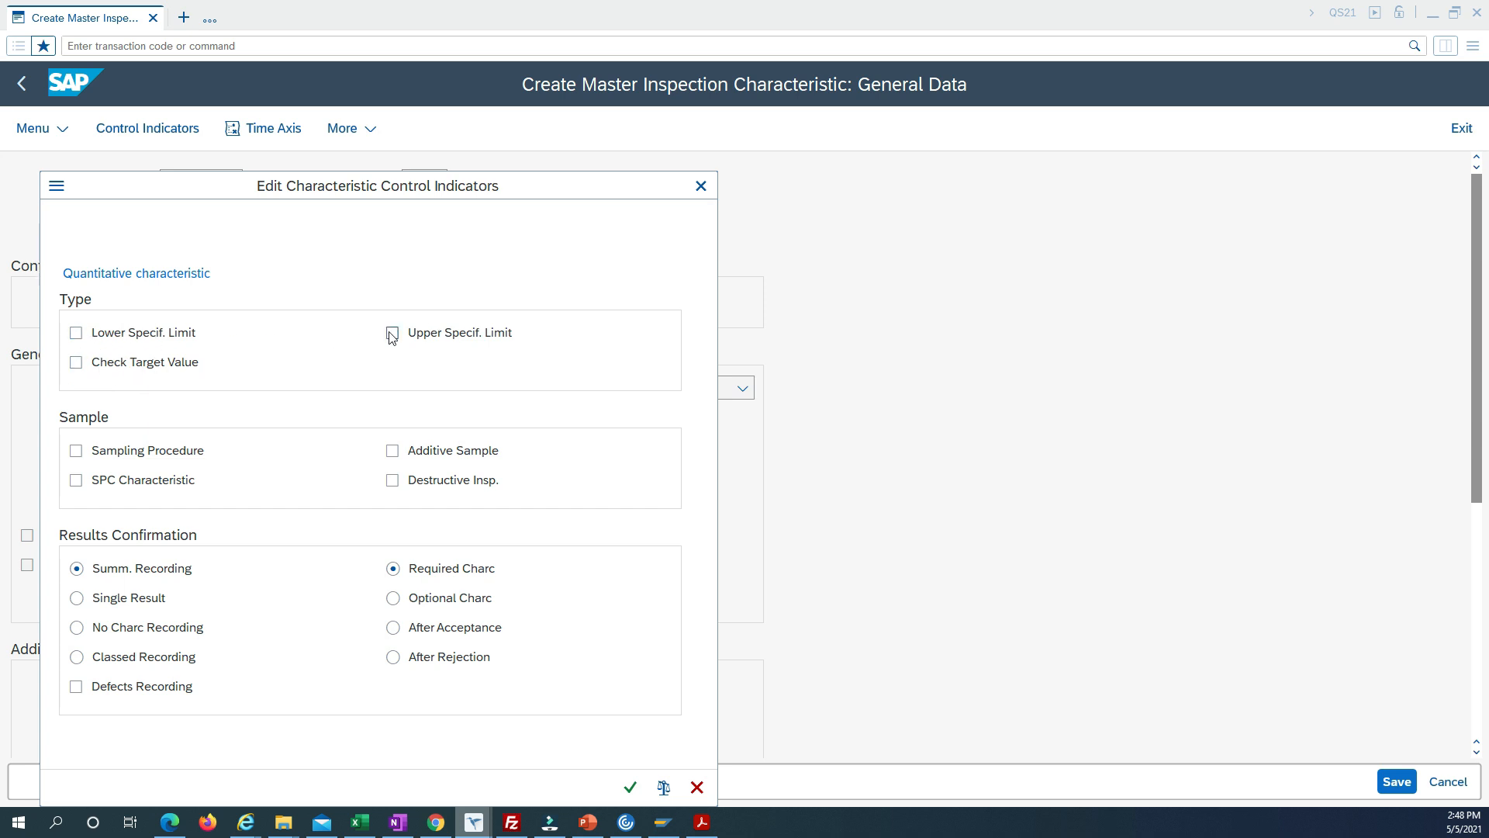
pyautogui.click(76, 334)
pyautogui.click(392, 335)
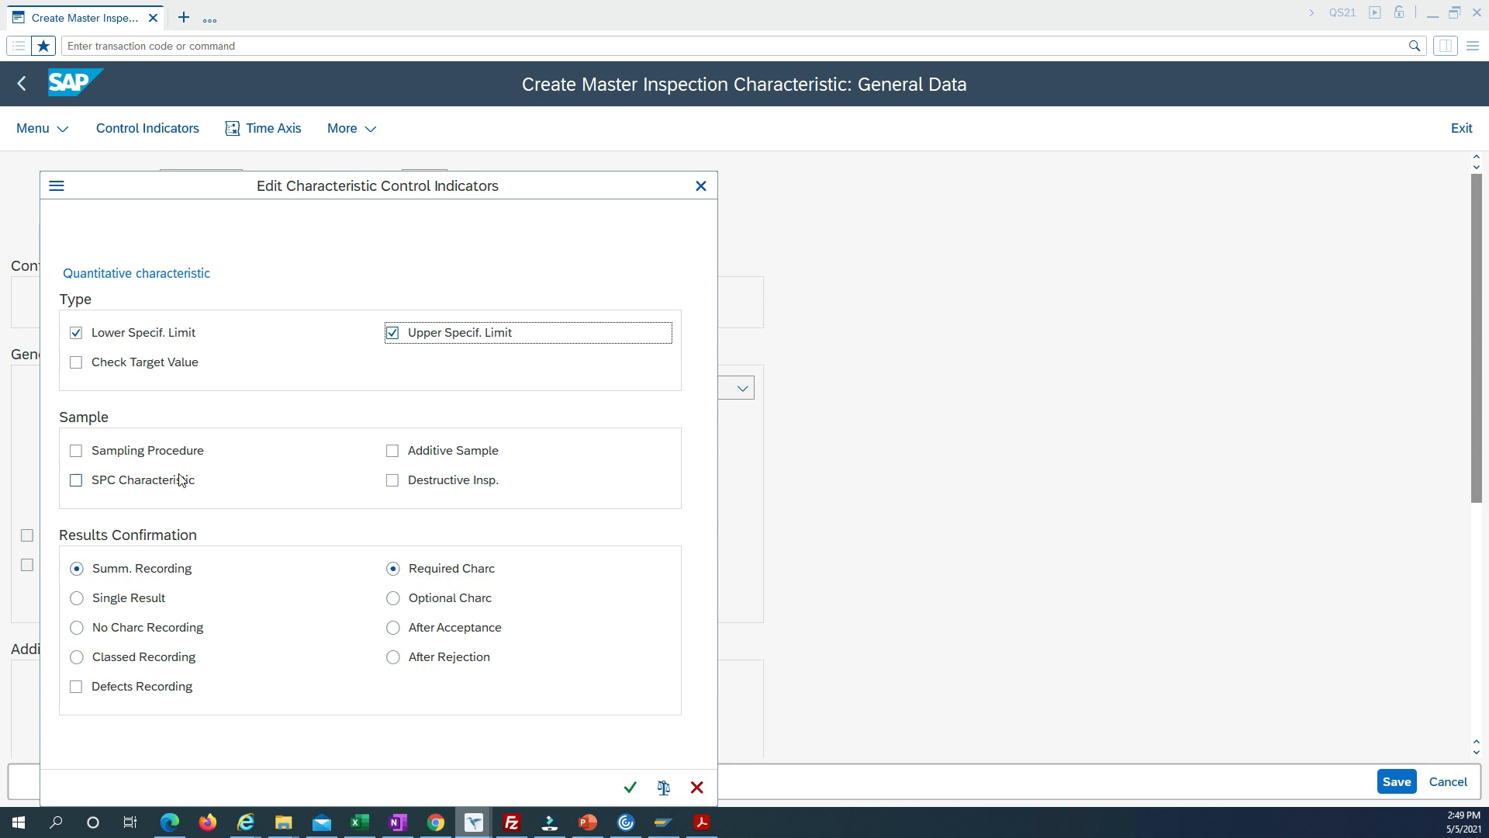
pyautogui.click(77, 451)
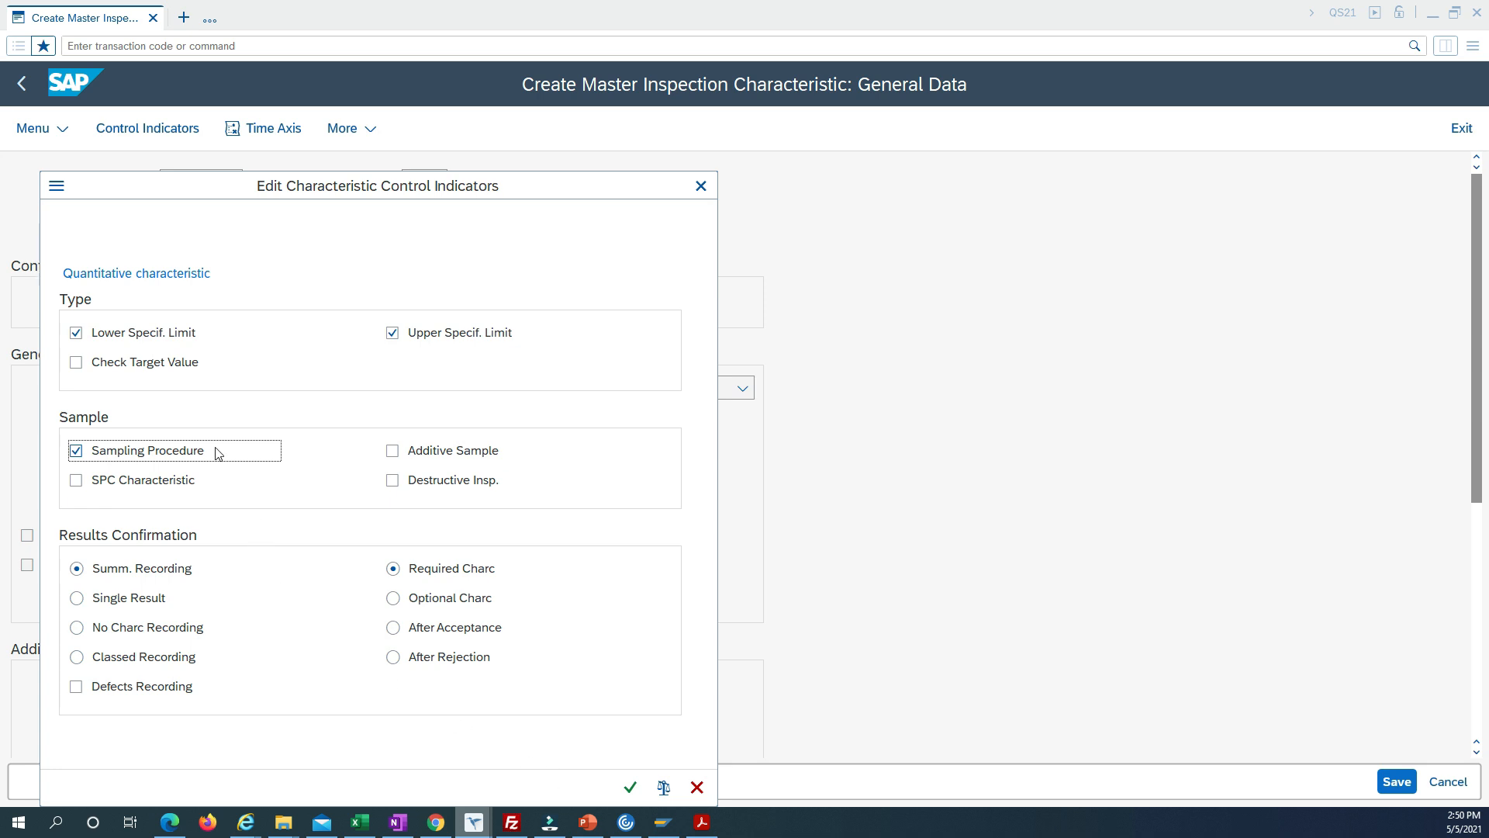
pyautogui.moveTo(665, 810)
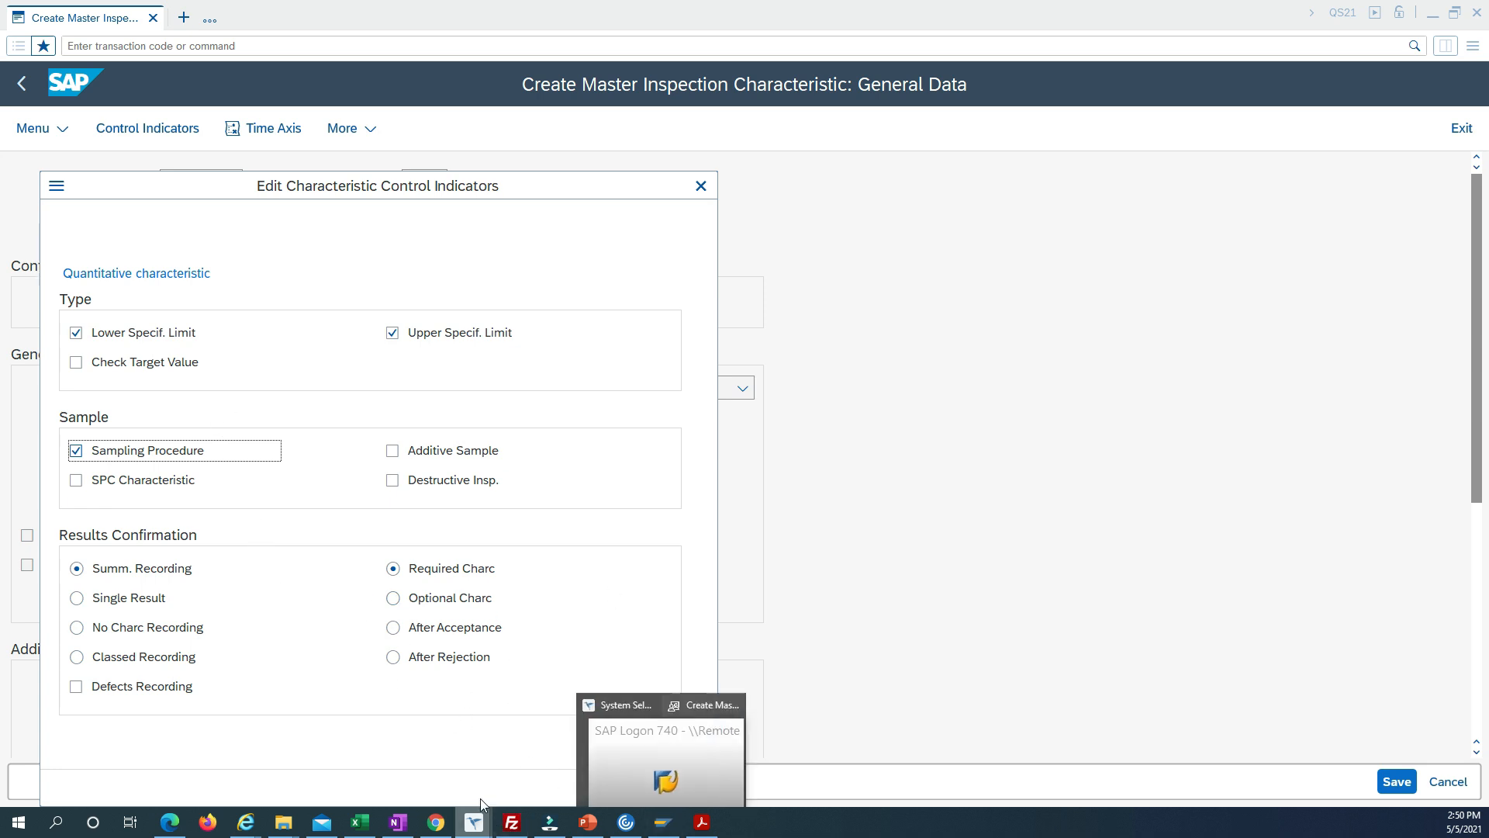
pyautogui.click(630, 788)
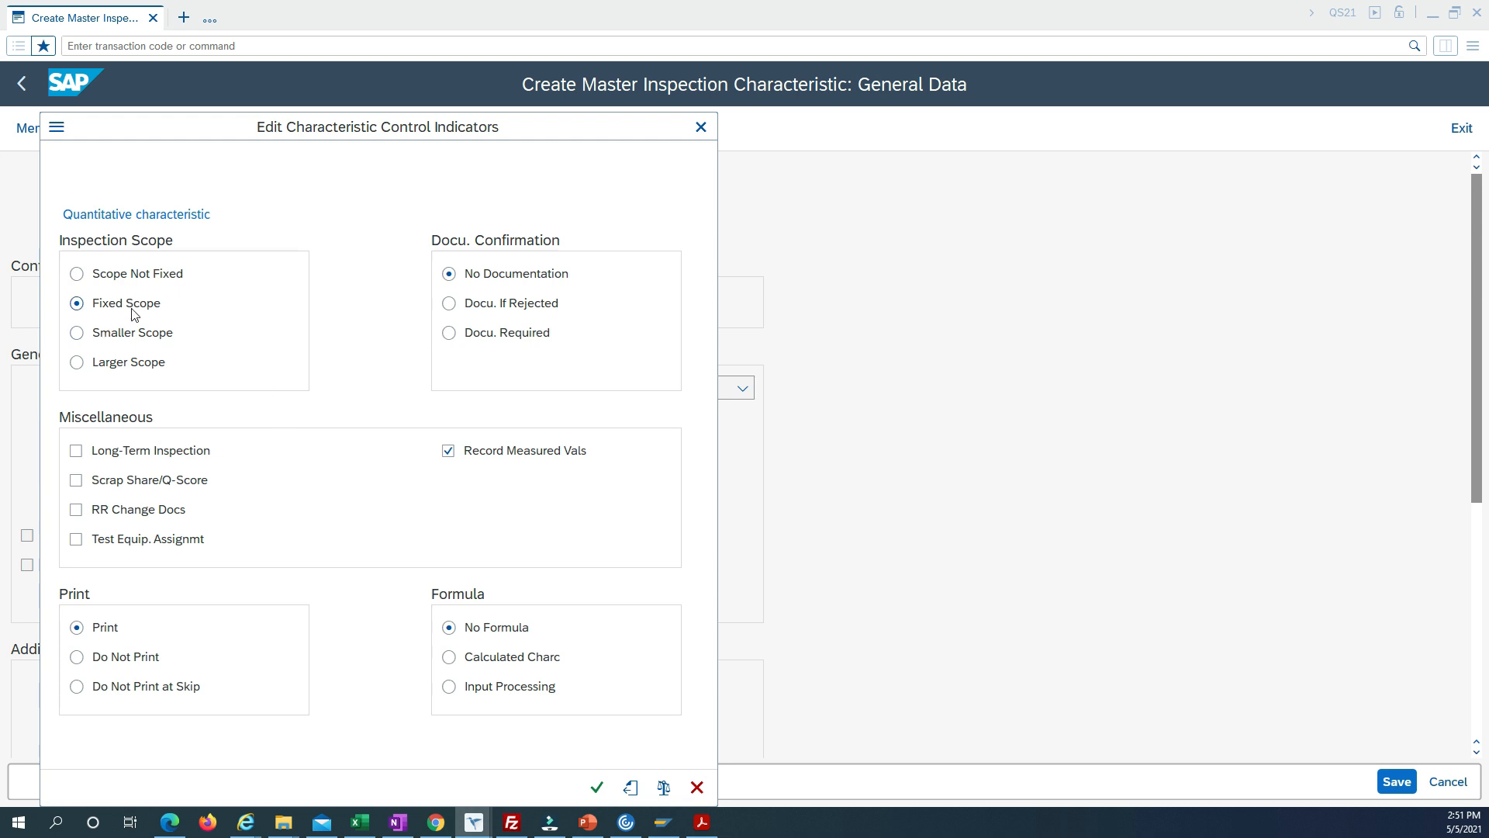
pyautogui.click(594, 788)
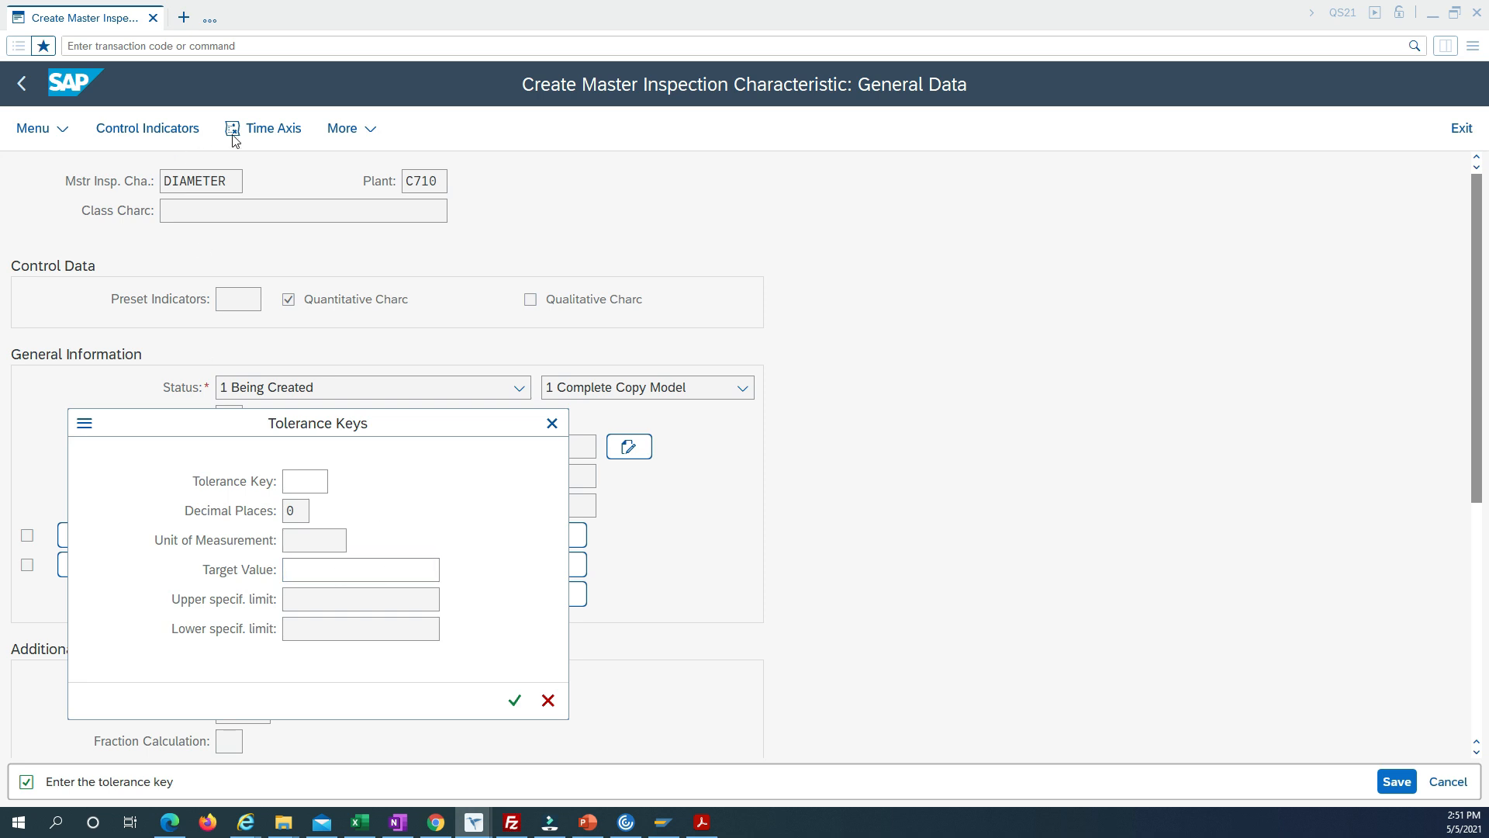
pyautogui.click(515, 700)
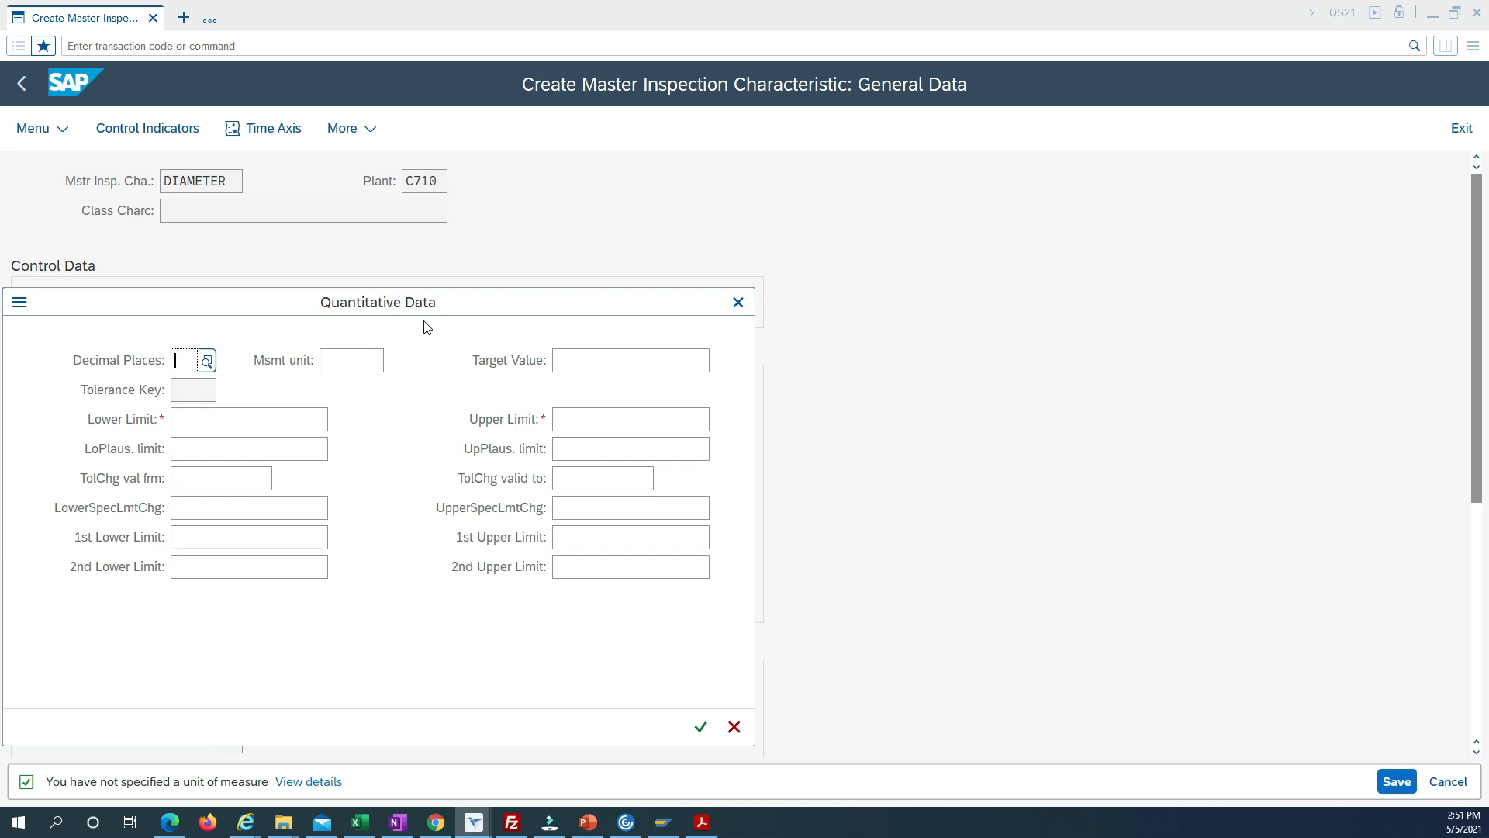
# Try 11 and 1 as the number of decimal places in the quantitative data.
pyautogui.click(373, 366)
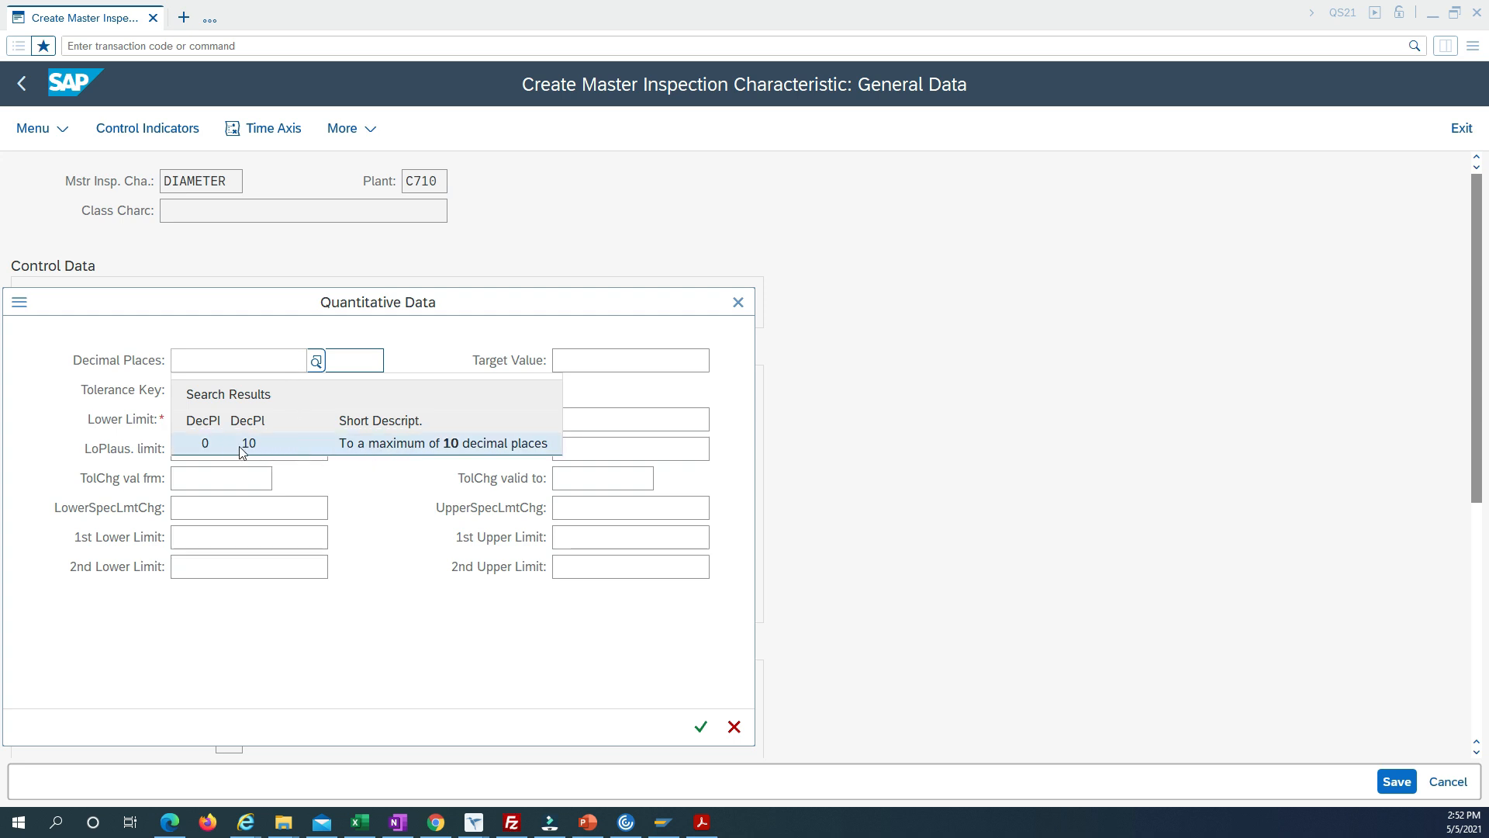
pyautogui.click(1284, 360)
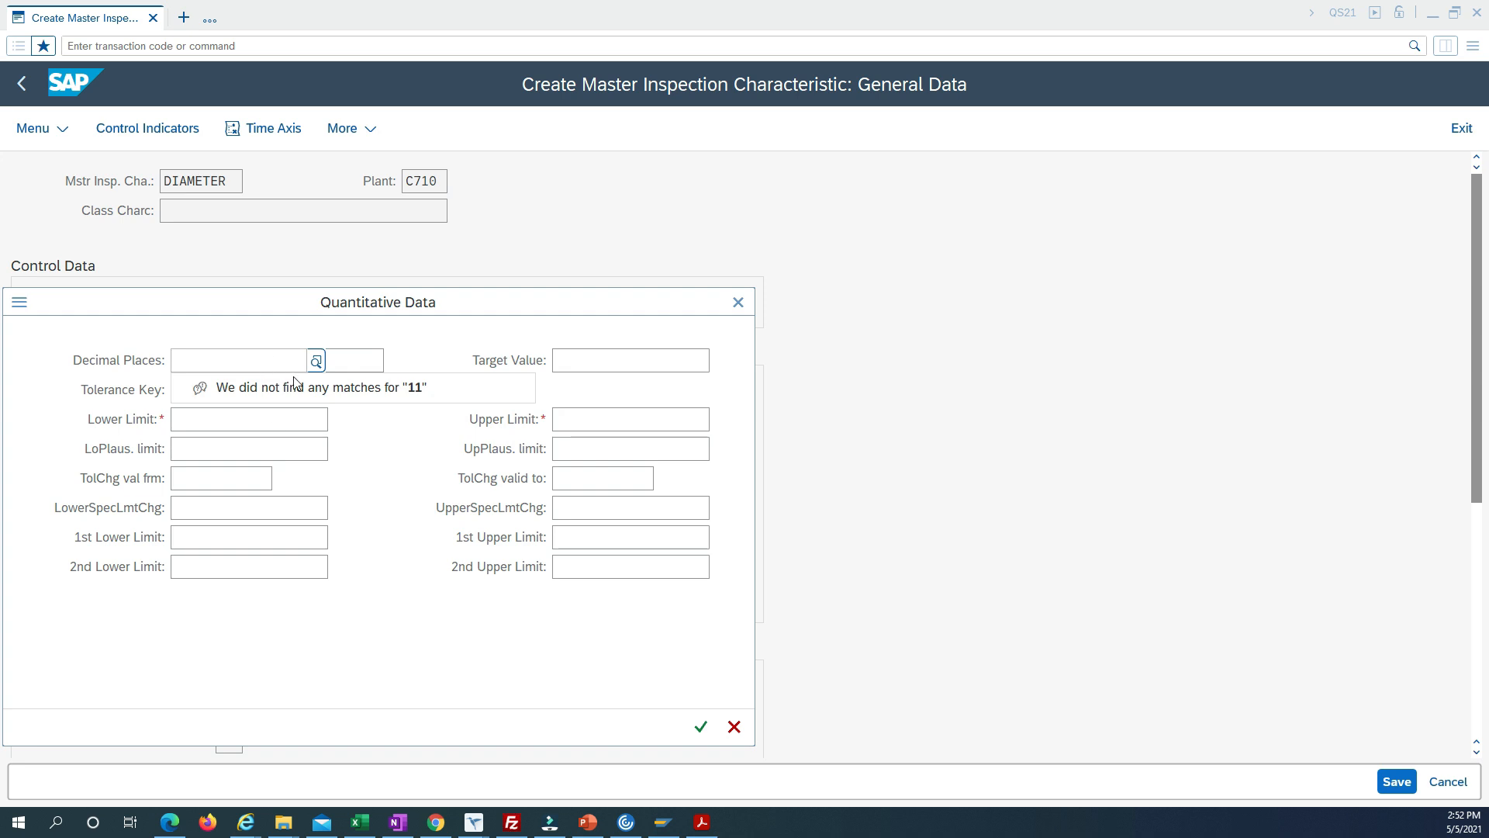
pyautogui.click(379, 366)
pyautogui.click(189, 360)
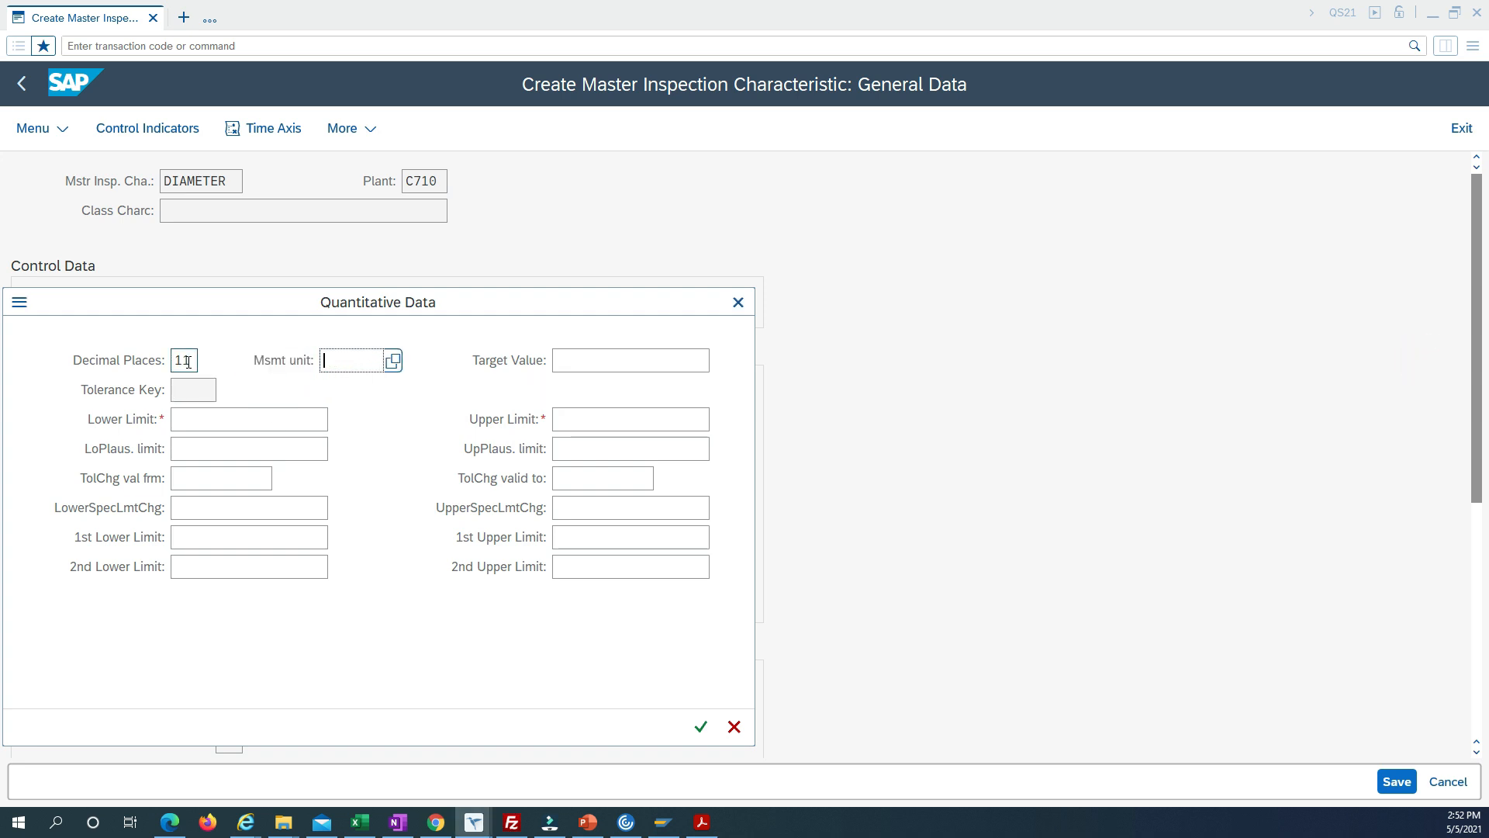
pyautogui.press('BackSpace')
pyautogui.press('BackSpace')
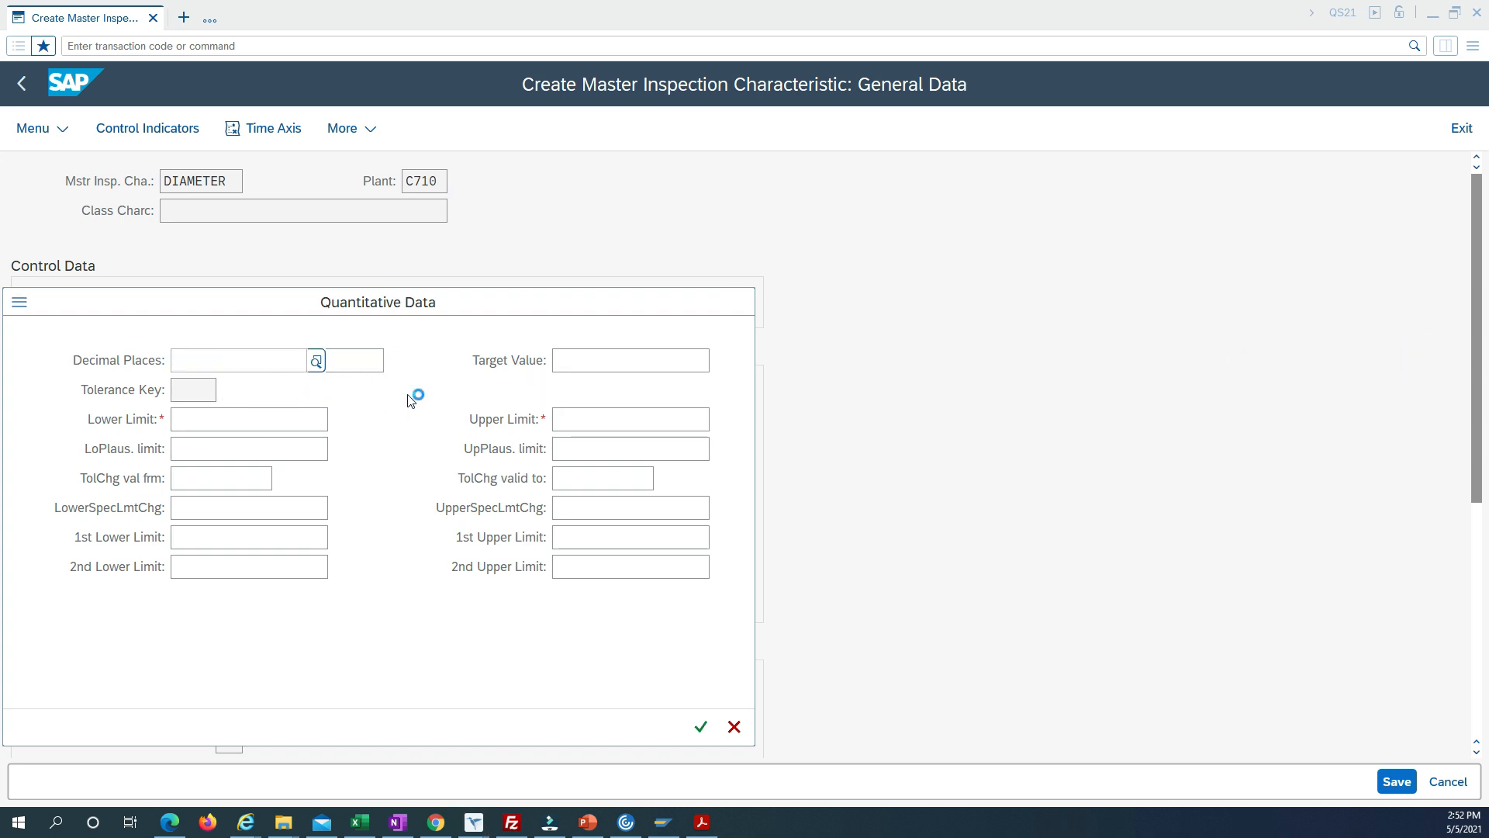
pyautogui.write('1')
pyautogui.click(376, 366)
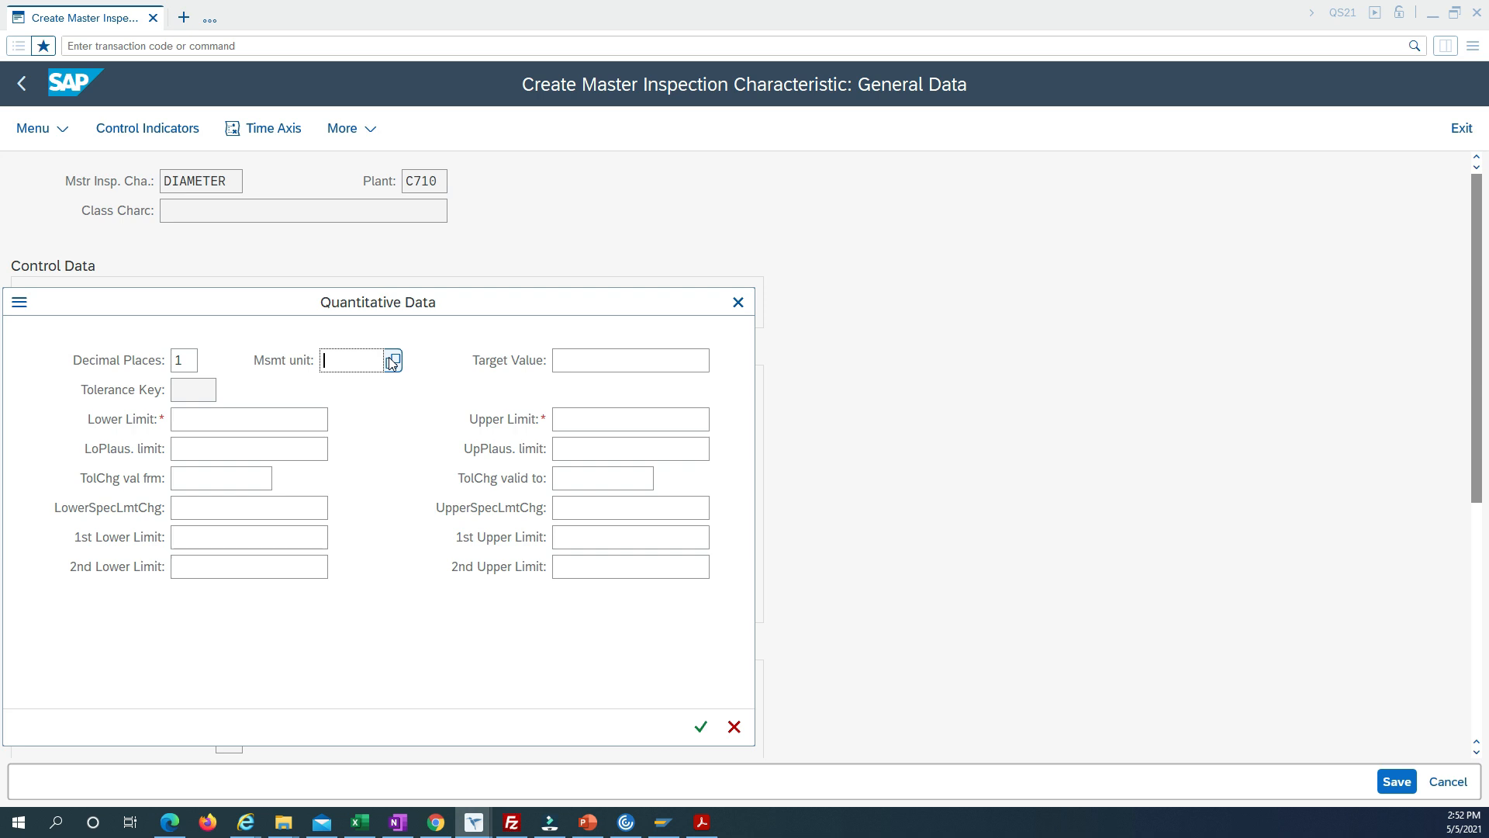
# Set the decimal places to 0 and the measurement unit to mm in the quantitative data.
pyautogui.doubleClick(185, 360)
pyautogui.write('0')
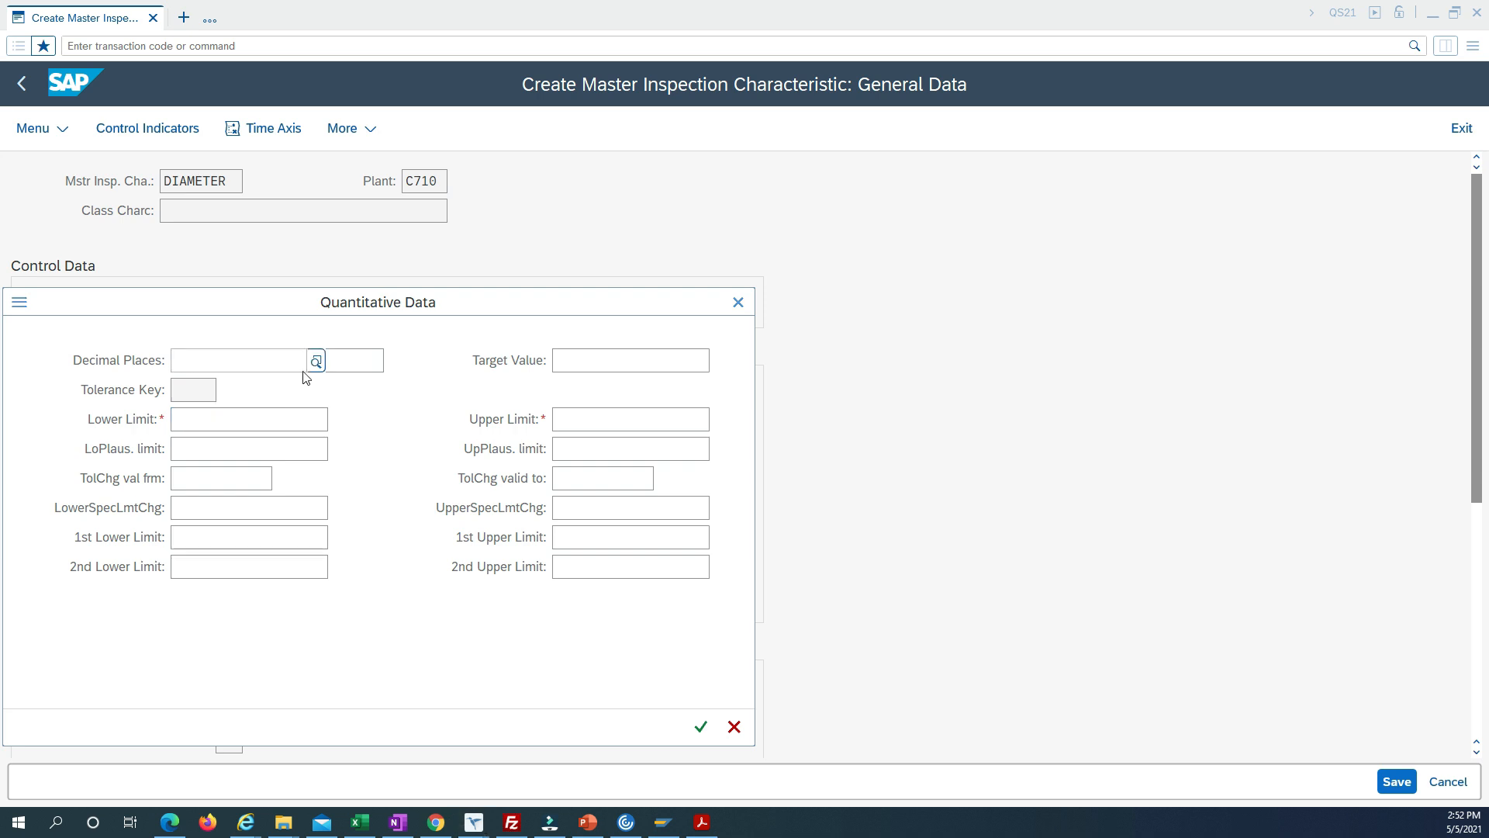
pyautogui.click(348, 365)
pyautogui.write('mm')
pyautogui.click(283, 418)
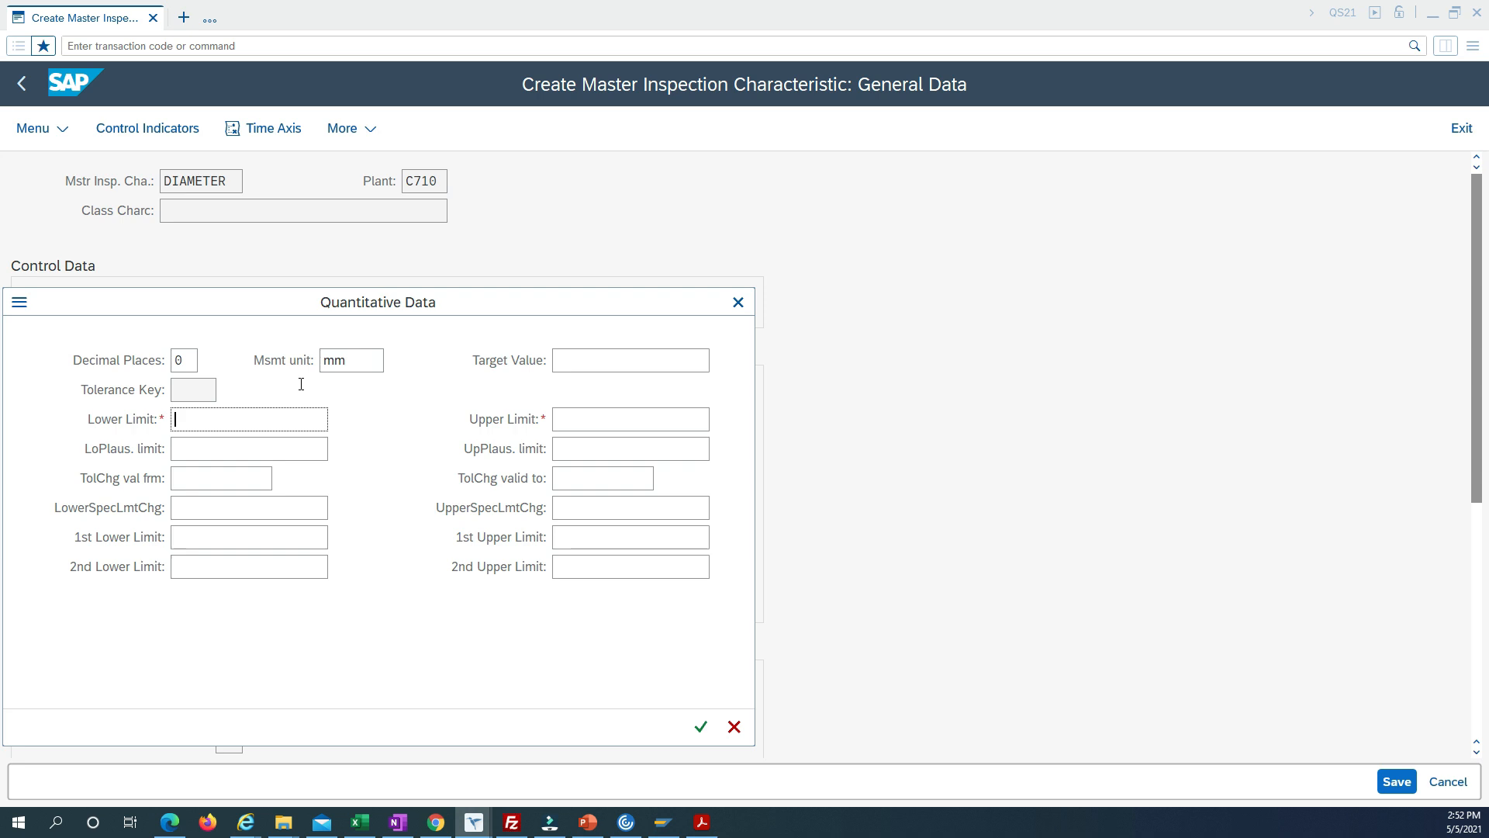
# Change the measurement unit to cm and the decimal places to 1.
pyautogui.click(324, 360)
pyautogui.doubleClick(322, 361)
pyautogui.write('cm')
pyautogui.moveTo(192, 361); pyautogui.dragTo(175, 362)
pyautogui.press('BackSpace')
pyautogui.write('1')
# Enter a lower limit of 10 and an upper limit of 20.6 and accept the quantitative data.
pyautogui.click(292, 428)
pyautogui.write('10')
pyautogui.click(615, 418)
pyautogui.write('20.6')
pyautogui.click(265, 448)
pyautogui.click(265, 418)
pyautogui.click(704, 733)
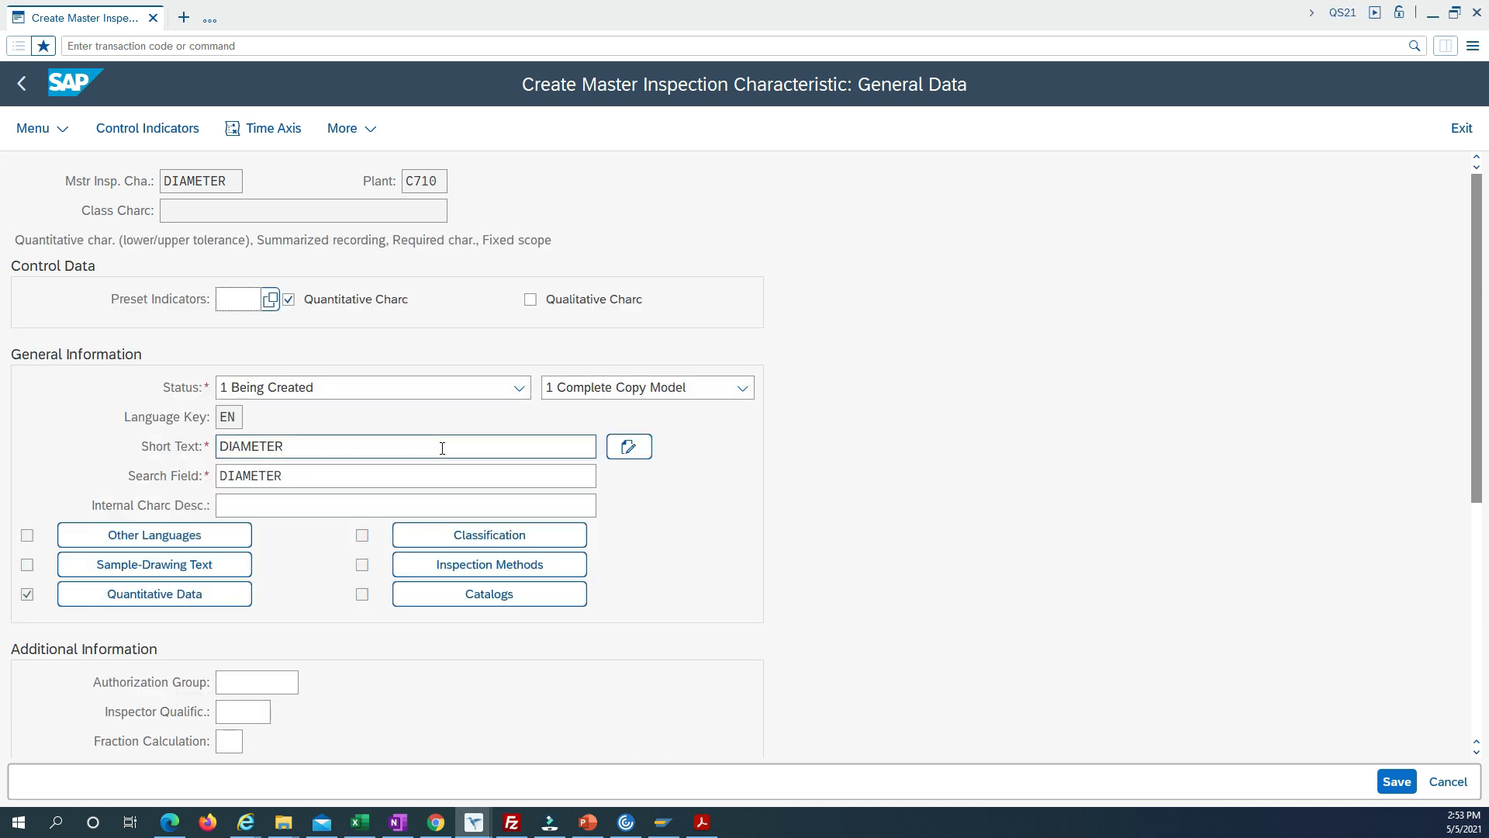
# Check the limits and decimal places in the quantitative data and save the DIAMETER characteristic.
pyautogui.click(220, 598)
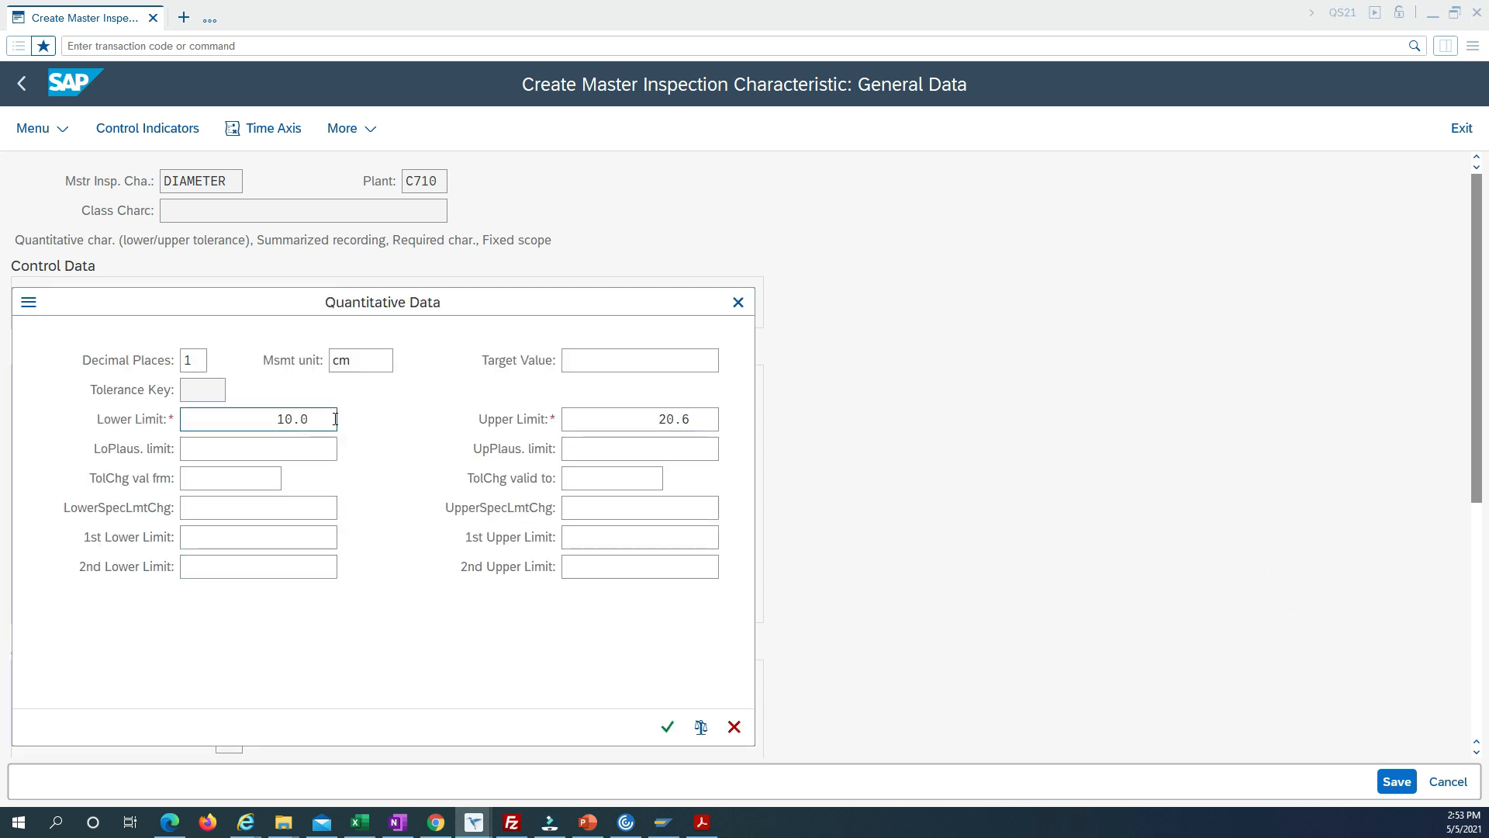
pyautogui.click(304, 420)
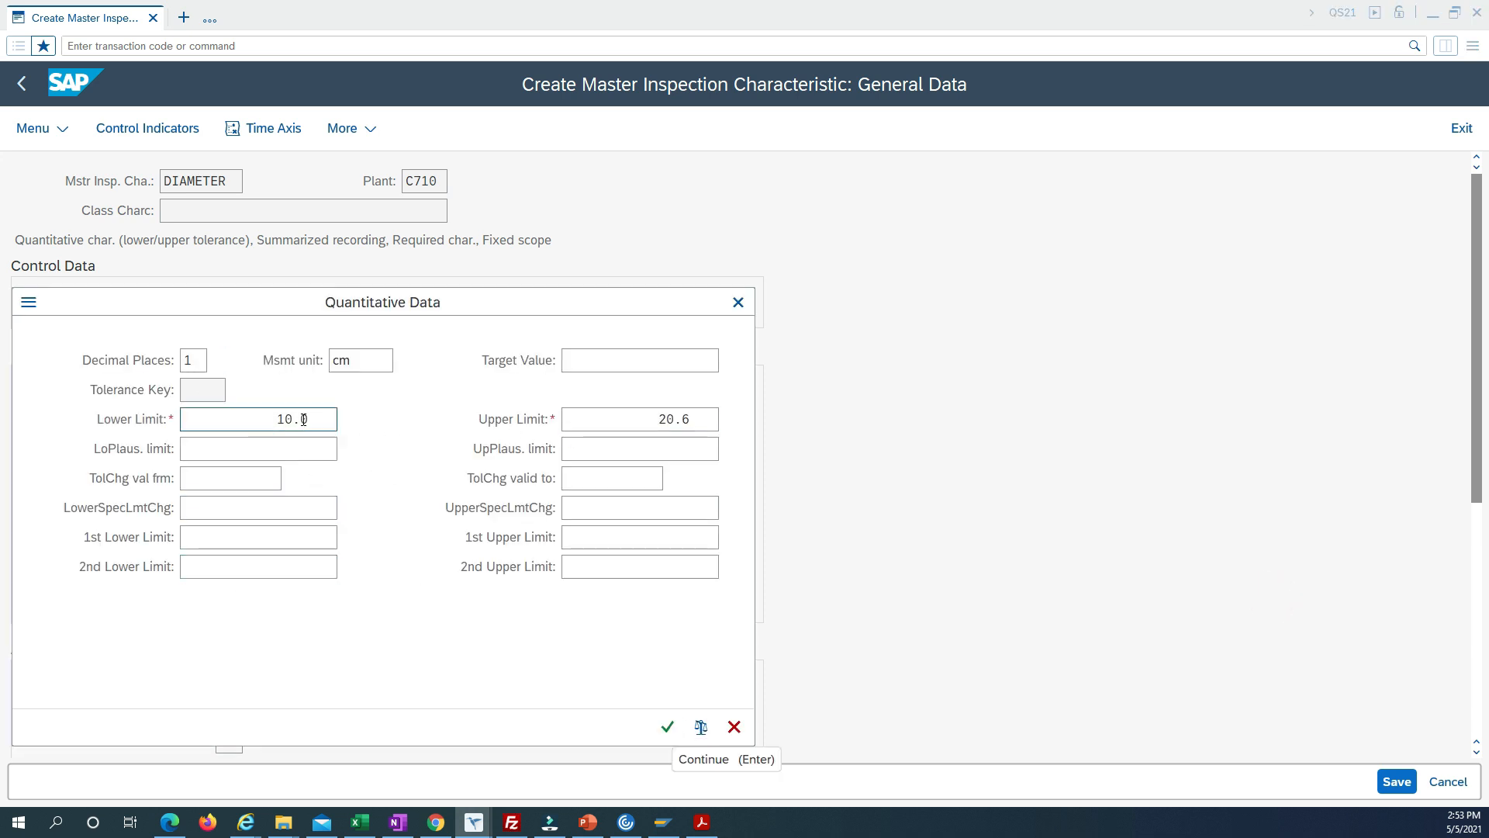
pyautogui.click(194, 360)
pyautogui.click(667, 727)
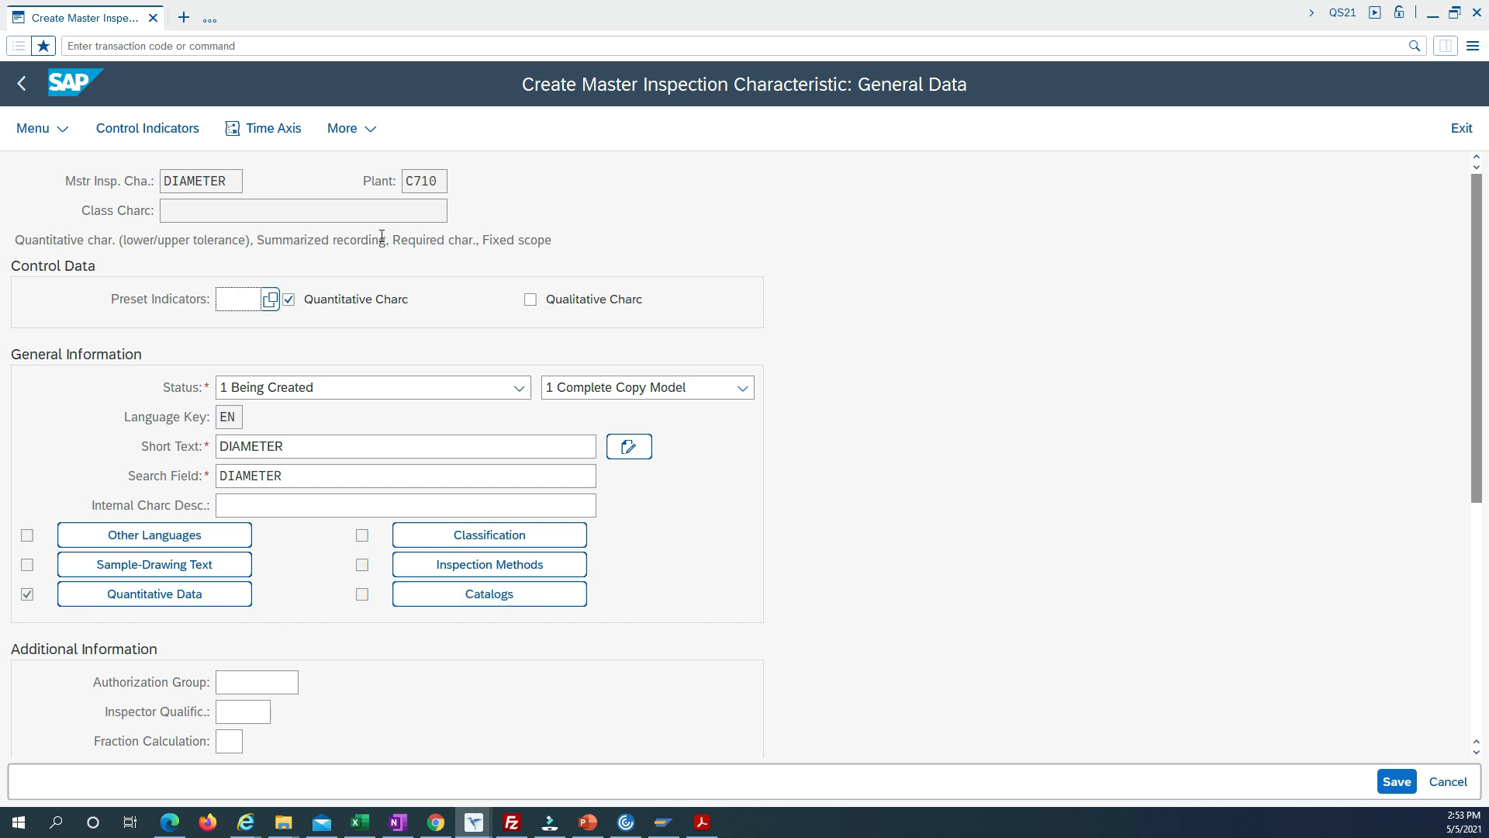
pyautogui.click(1396, 782)
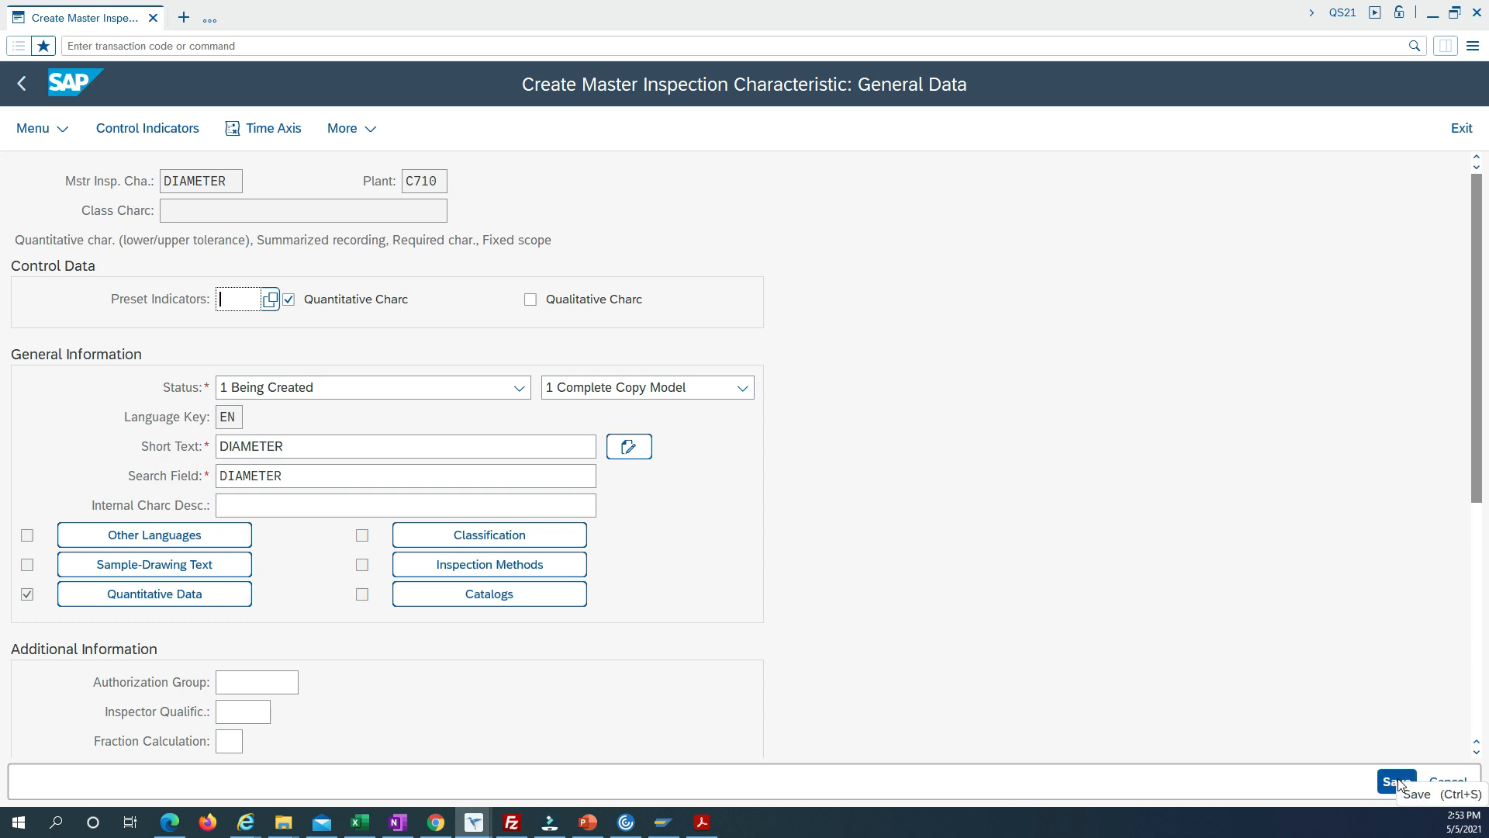